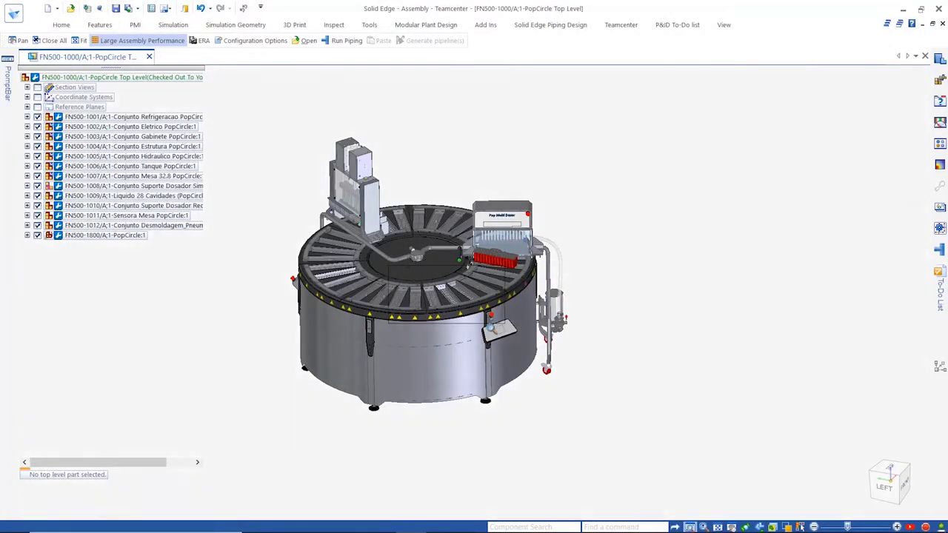
Step: Open sub-assembly FN500-1599 Segmentada PopCircle from the mould table of the top-level machine assembly
left_click_drag(489, 324, 490, 324)
mouse_move(500, 288)
middle_mouse_down()
mouse_move(501, 331)
mouse_move(501, 294)
middle_mouse_up()
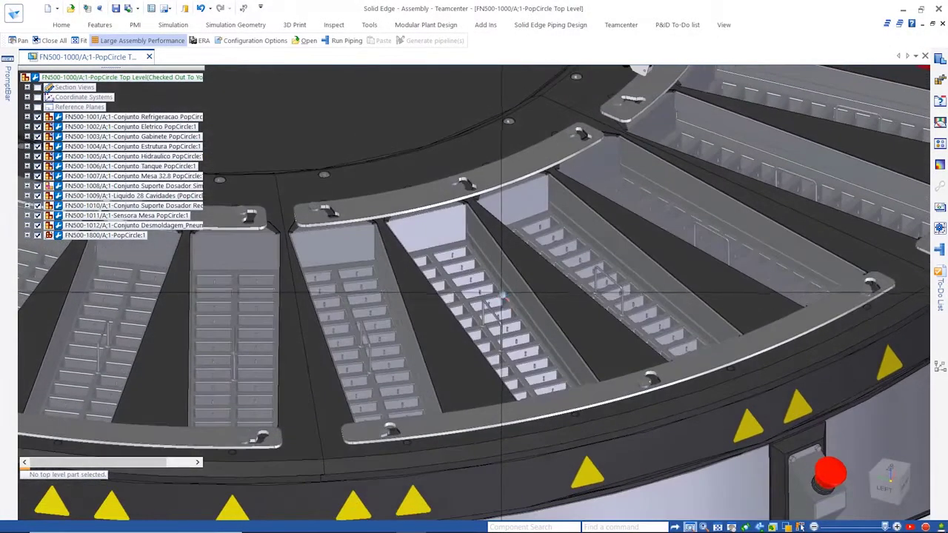
right_click(497, 283)
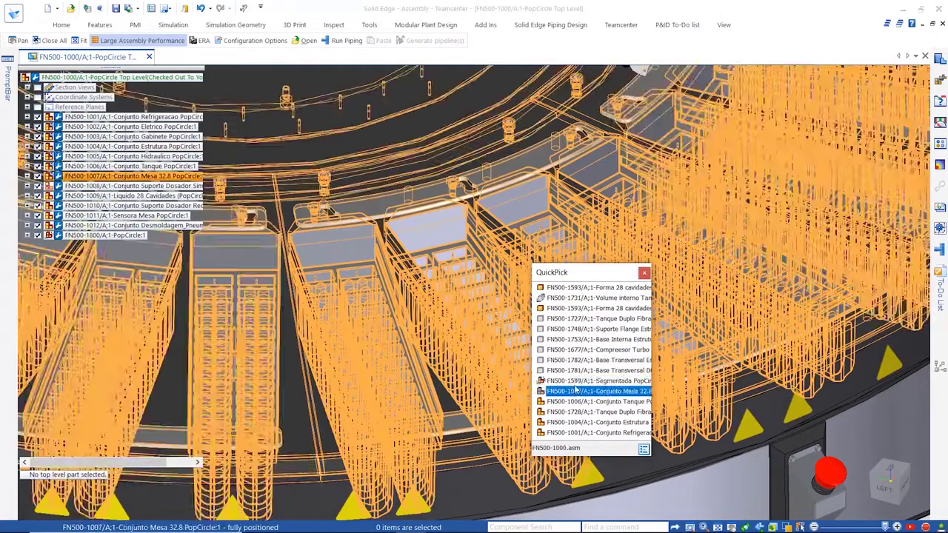
left_click(584, 391)
right_click(580, 385)
left_click(605, 233)
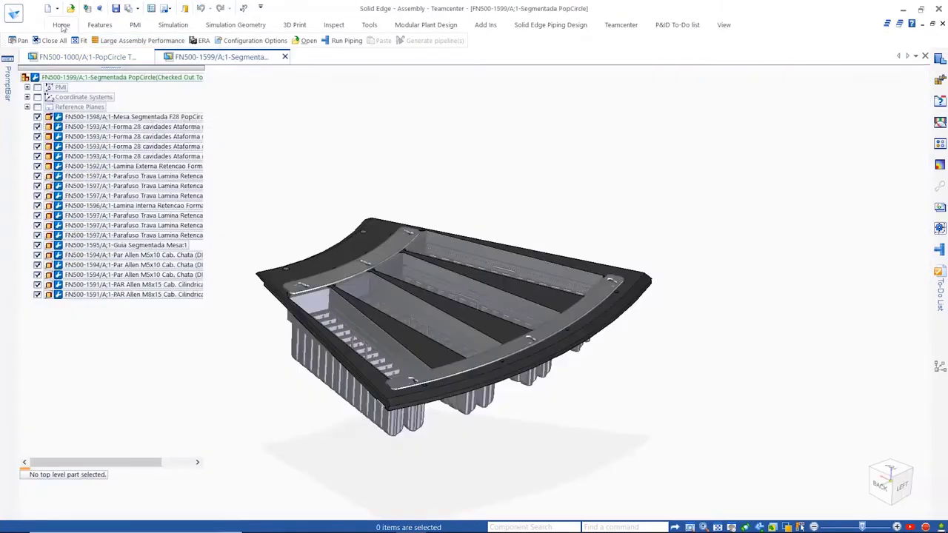
Step: Review the exploded view of the FN500-1599 segment in the ERA environment and close all open documents
left_click(720, 141)
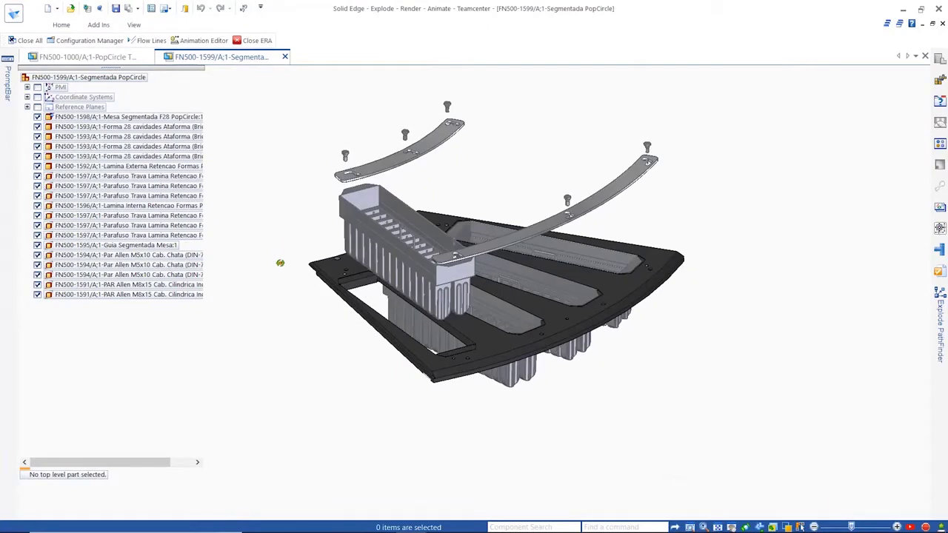
left_click(252, 40)
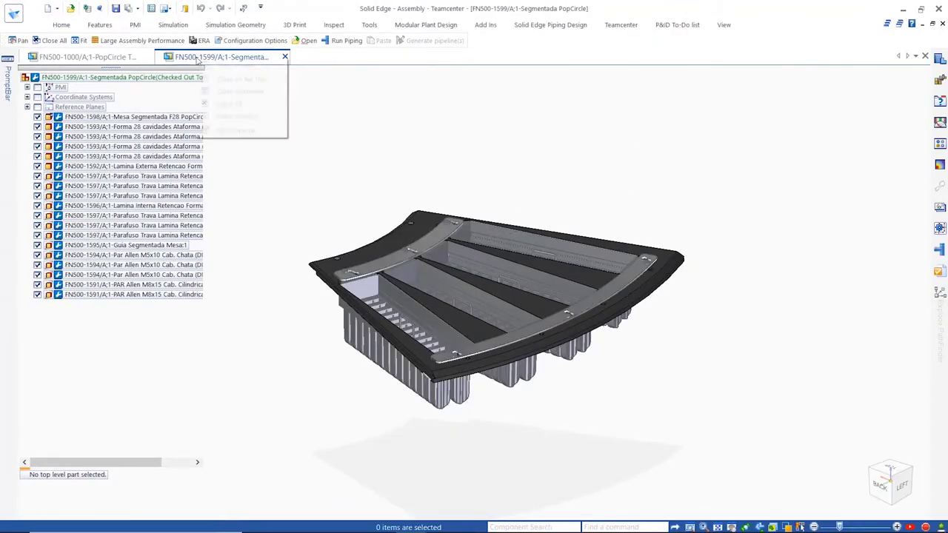
left_click(229, 104)
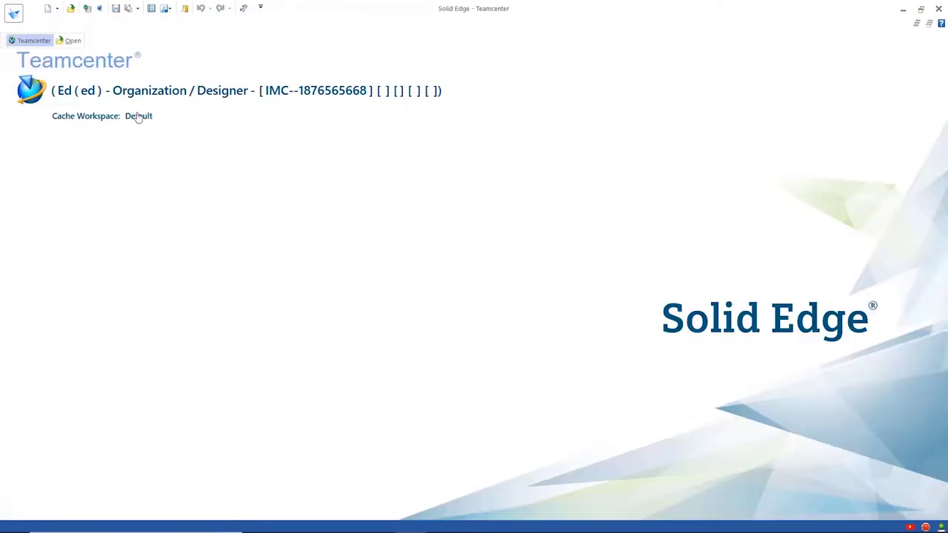
Step: Create a concept workspace named Concept1 in the Cache Assistant and close the assistant
left_click(139, 116)
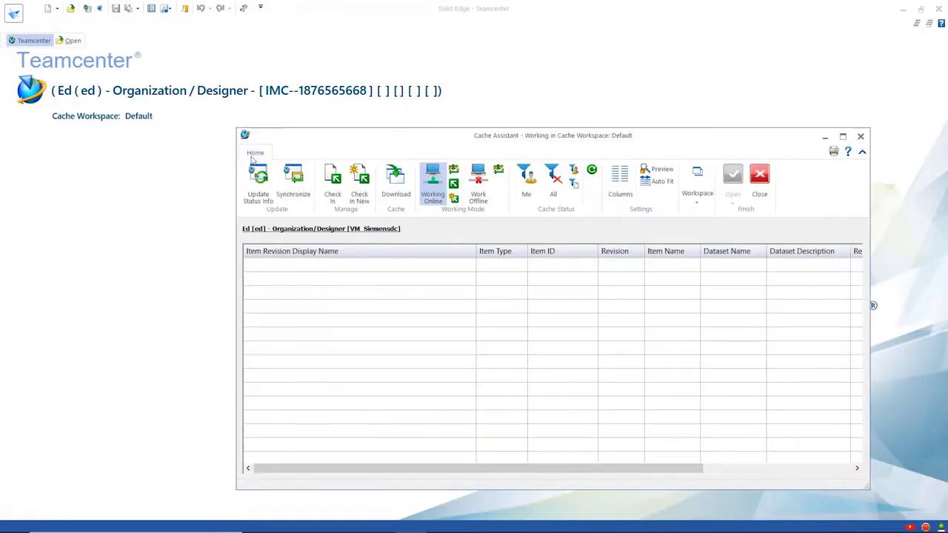
left_click(696, 185)
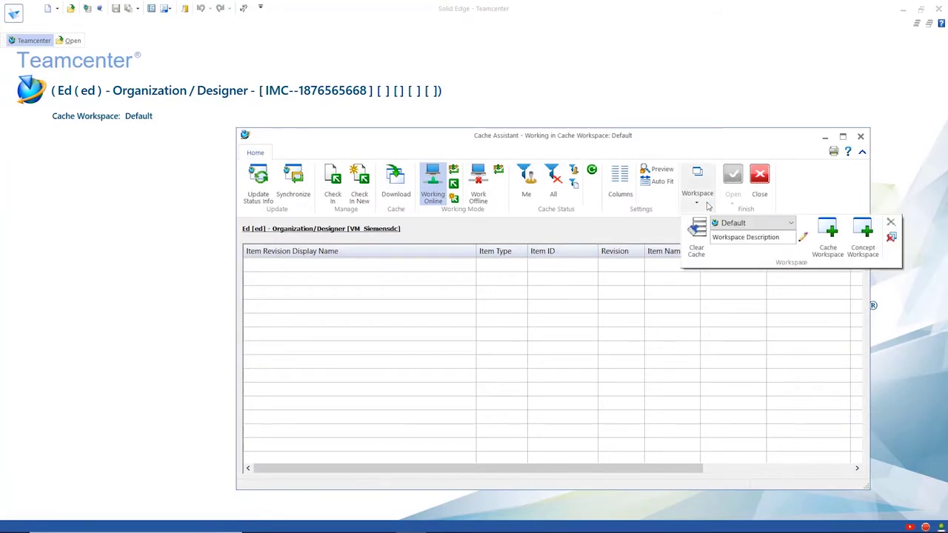
left_click(861, 235)
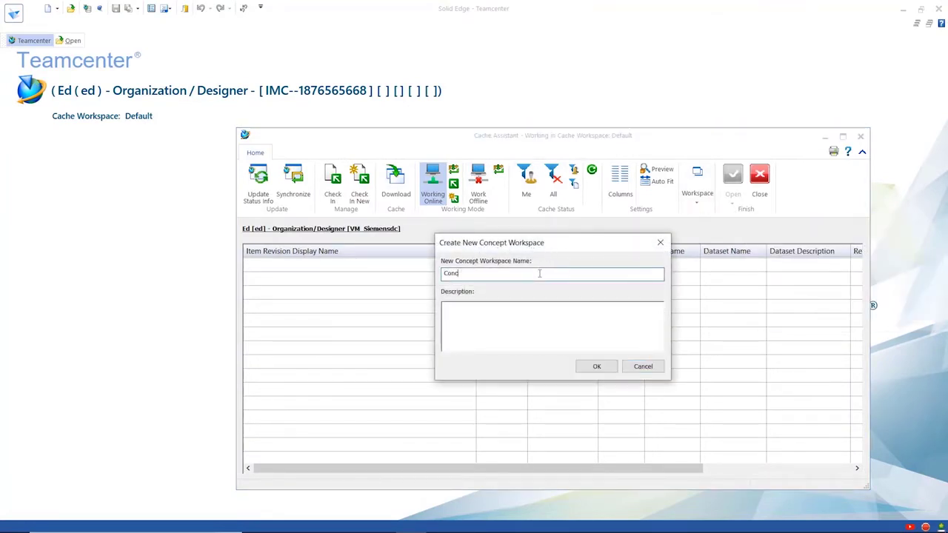
type("Concept1")
key("Return")
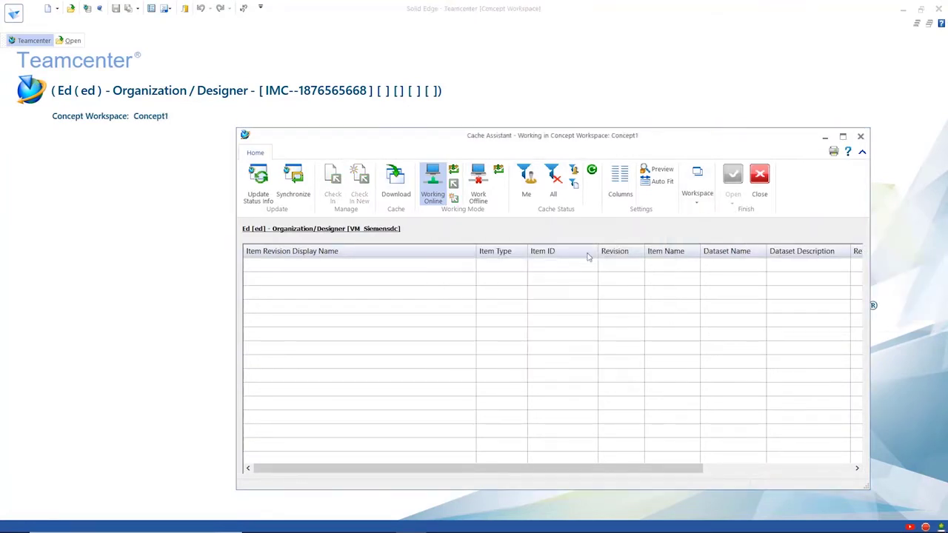
left_click(759, 175)
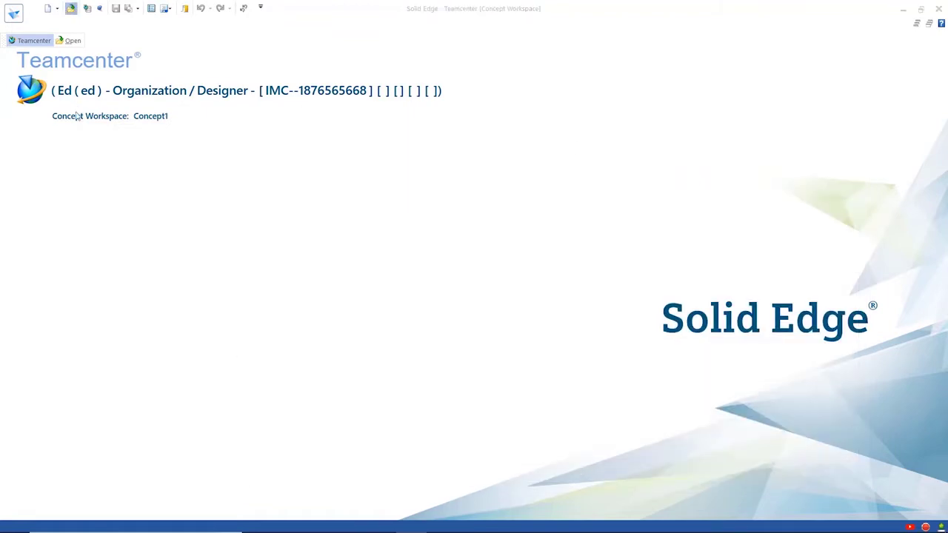
Step: Search Teamcenter for item ID FN500-1599 and open that assembly in the concept workspace
left_click(303, 143)
type("FN500-1000")
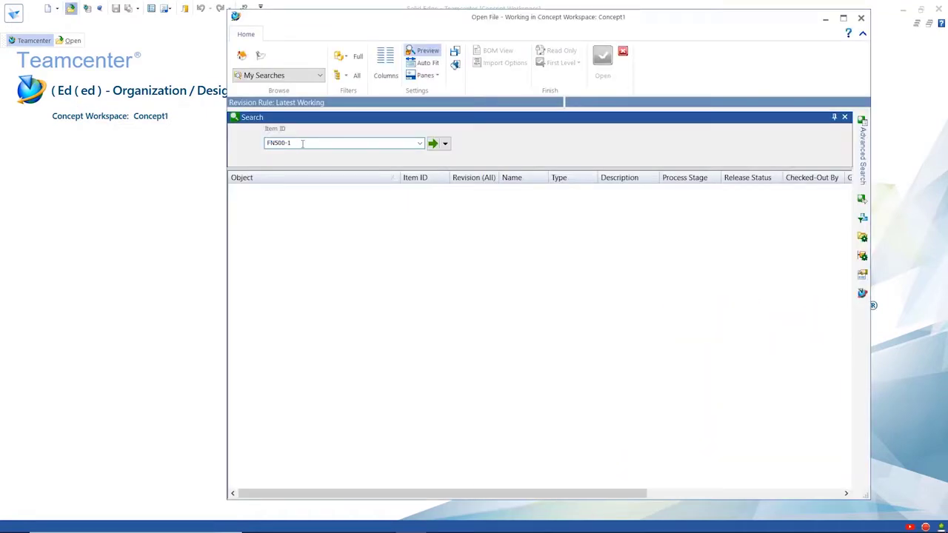
type("599")
key("Return")
key("Return")
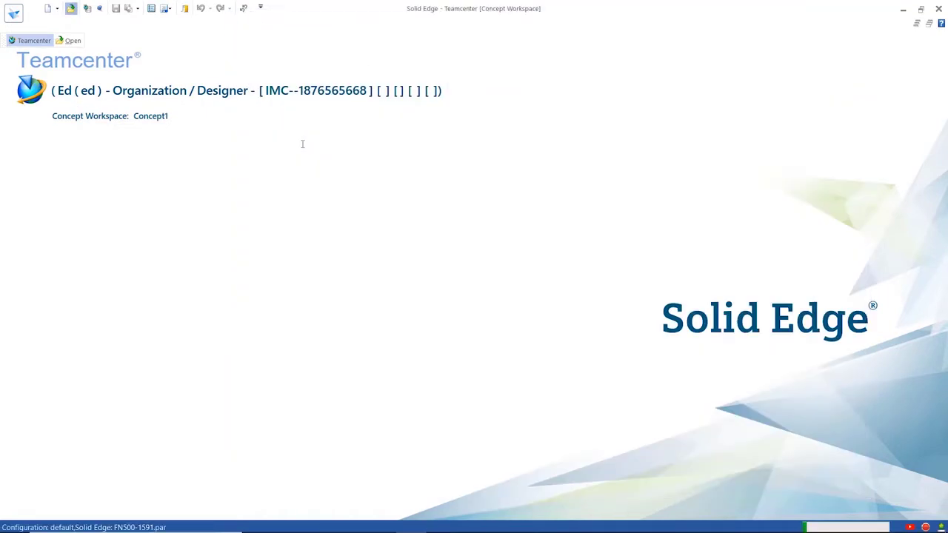
Step: Delete the inner and outer curved mould retention plates from the segment assembly
scroll(326, 343, "up", 4)
scroll(333, 339, "down", 1)
middle_click_drag(332, 339, 319, 378)
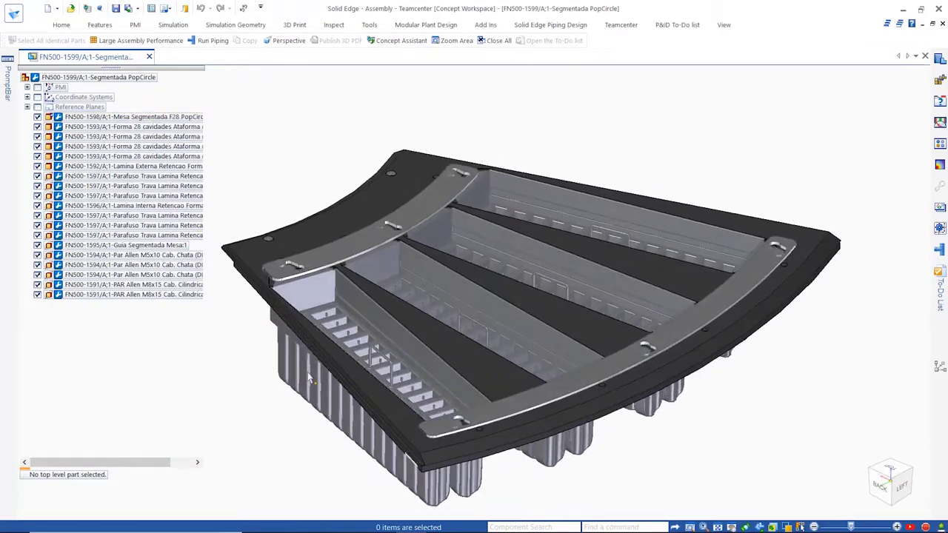
left_click(373, 238)
key("Delete")
left_click(692, 317)
key("Delete")
Step: Select all identical FN500-1597 retention plate lock screws and delete them
left_click(280, 263)
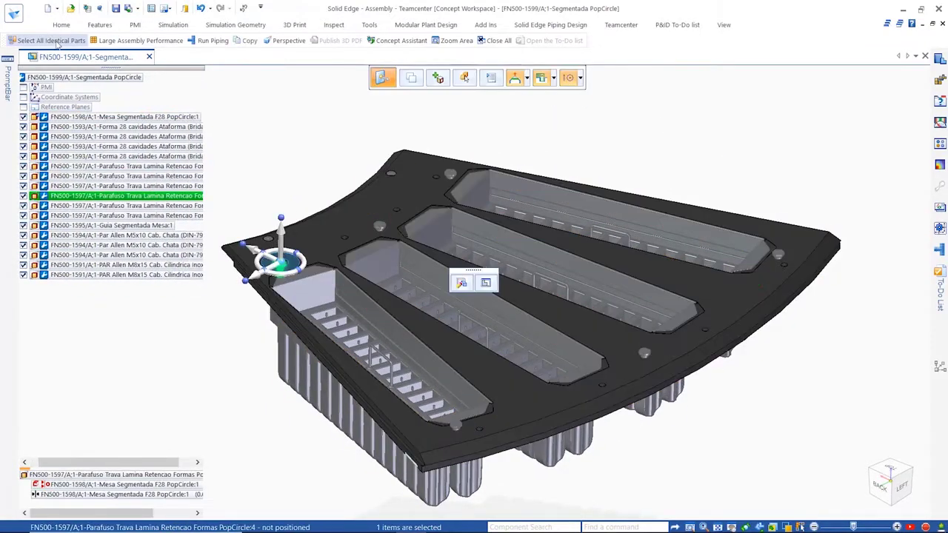
left_click(49, 42)
key("Delete")
Step: Open the table plate part FN500-1598 Mesa Segmentada F28 PopCircle and delete its Mounting_Holes set
right_click(348, 204)
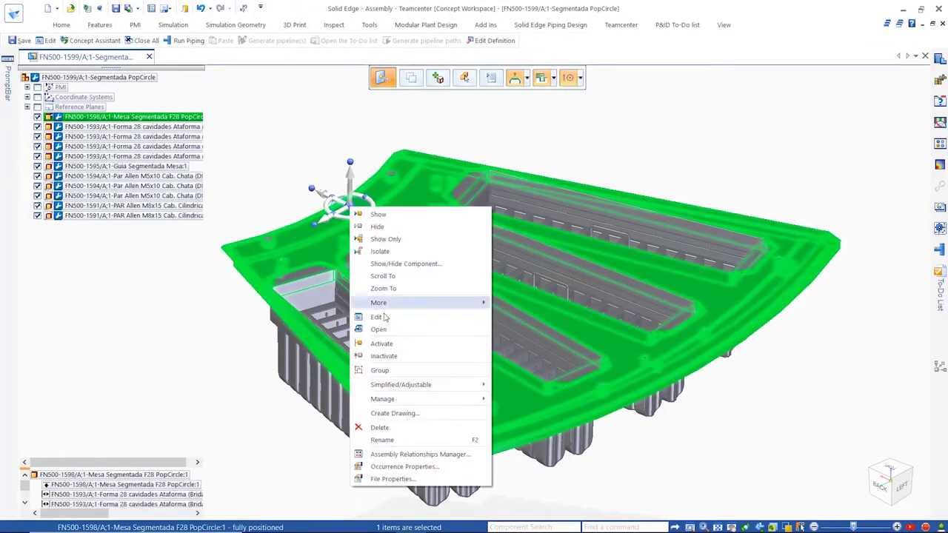
left_click(373, 325)
left_click(45, 383)
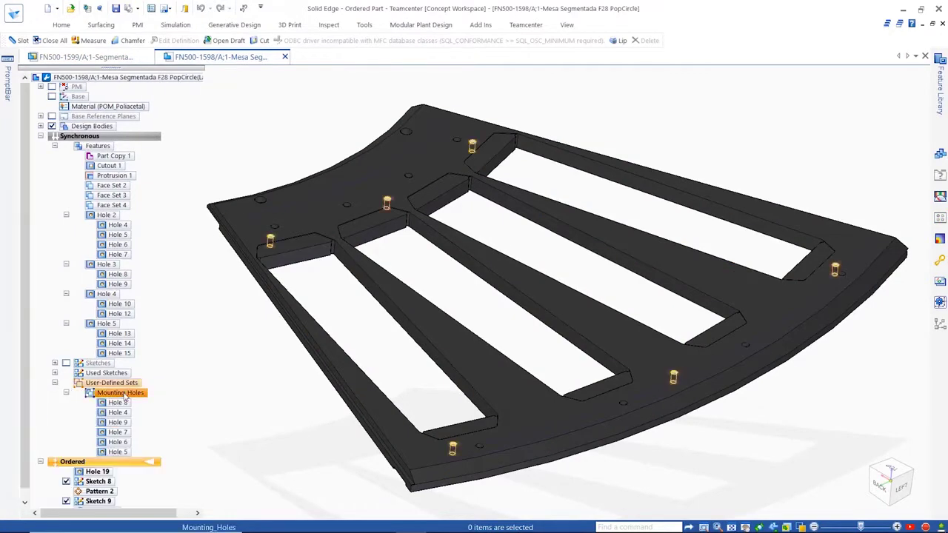
left_click(119, 392)
key("Delete")
scroll(417, 493, "up", 4)
left_click(423, 462)
key("Delete")
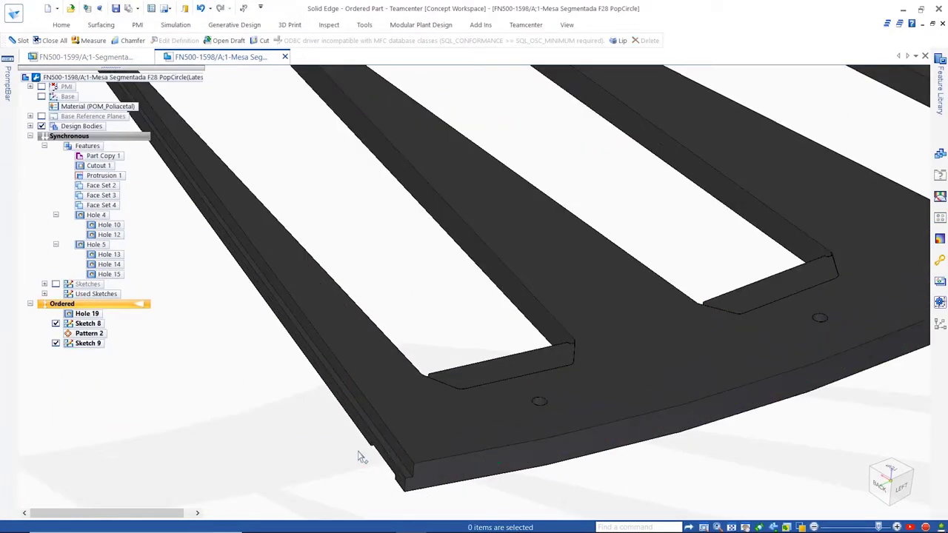
Step: Cut a 10 mm wide arc-end slot along the inner arc sketch with a recessed counterbore, 3 mm path offset and 6 mm depth offset
middle_click_drag(359, 455, 205, 184)
left_click(274, 213)
left_click(410, 78)
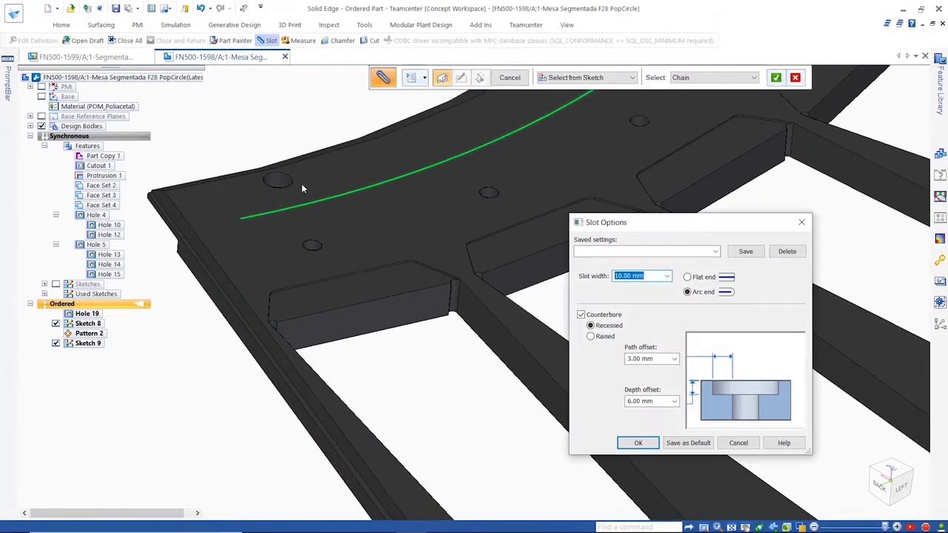
left_click(639, 442)
right_click(217, 141)
left_click(142, 186)
scroll(143, 188, "up", 5)
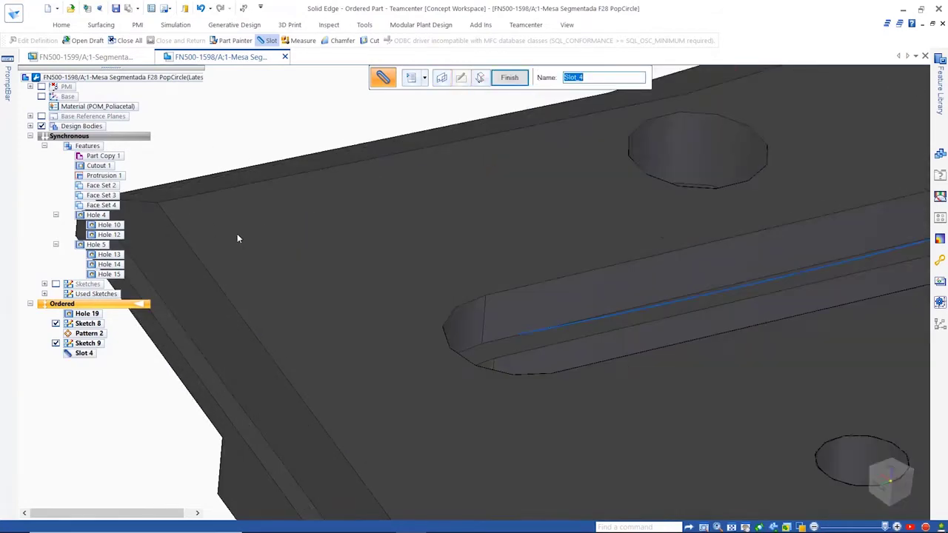
key("Escape")
Step: Save the modified plate part and return to the FN500-1599 assembly
middle_click_drag(468, 353, 411, 331)
scroll(327, 308, "down", 6)
middle_click_drag(327, 308, 342, 291)
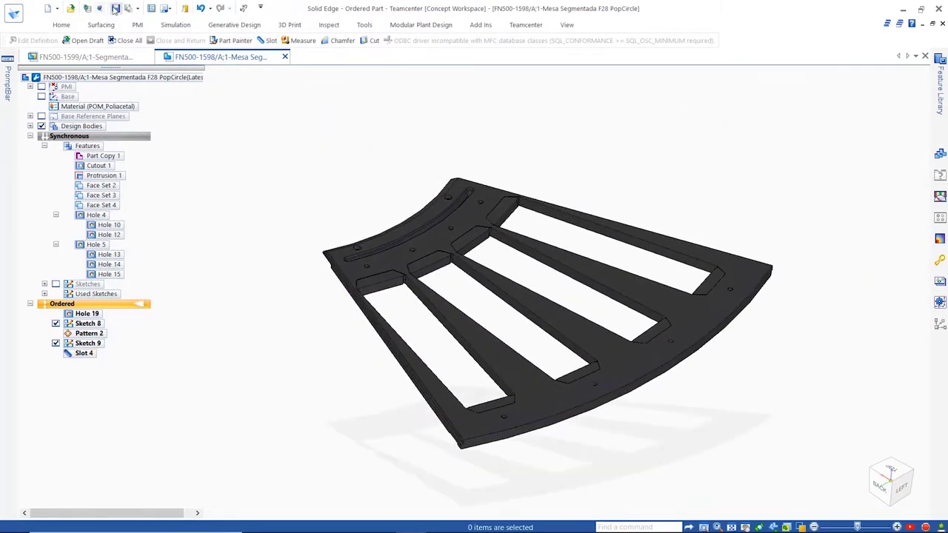
left_click(116, 9)
left_click(85, 56)
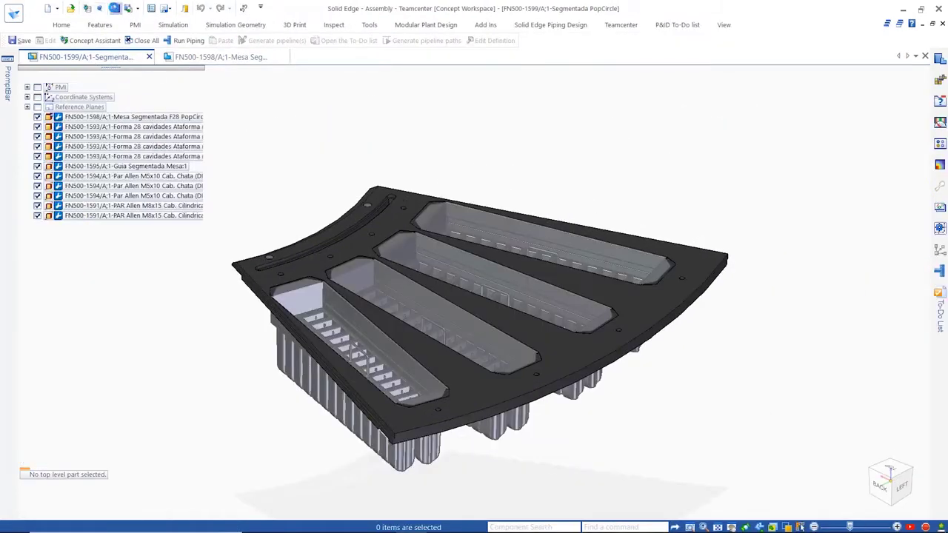
Step: Open the Concept Assistant and create a new clone target workspace named Concept2
left_click(615, 25)
left_click(530, 56)
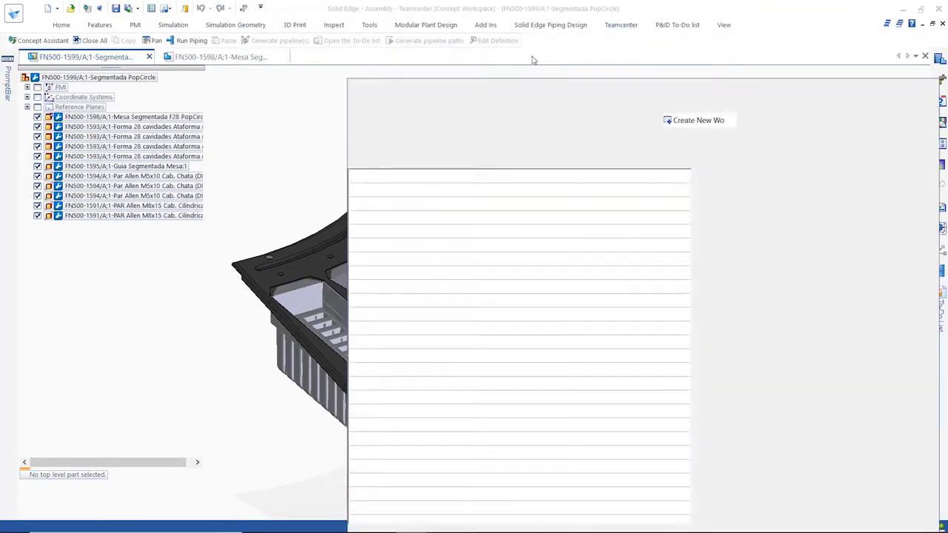
left_click(719, 121)
left_click(725, 132)
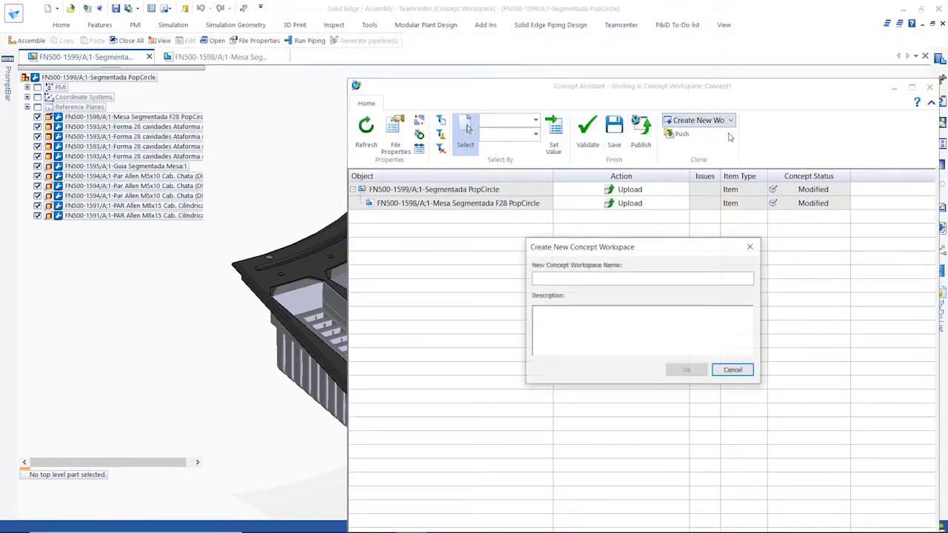
type("2")
key("Return")
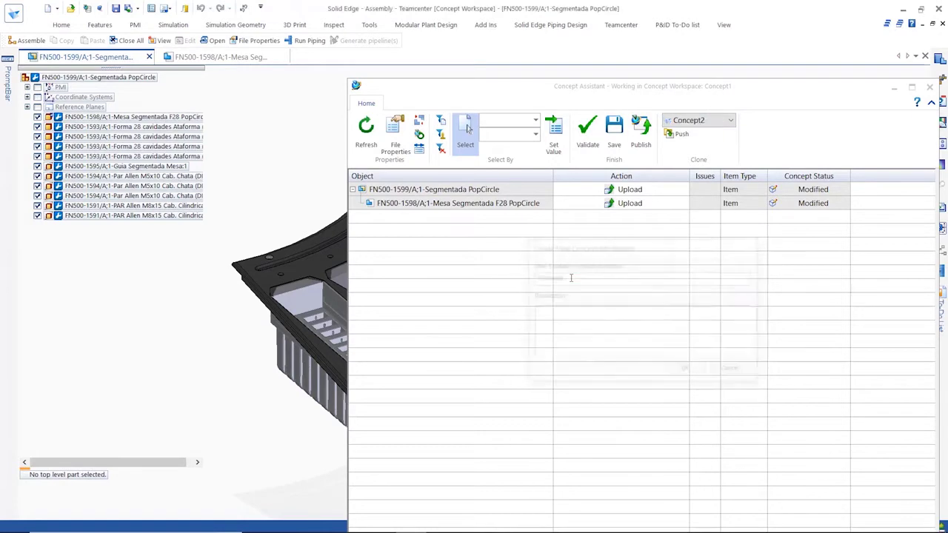
Step: Push the modified assembly files to the Concept2 workspace and close the Concept Assistant
left_click(680, 134)
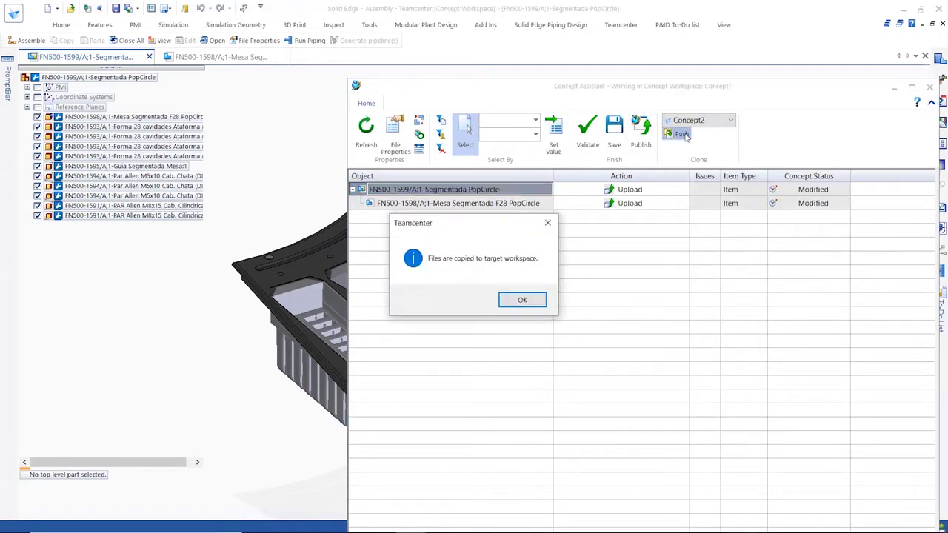
left_click(522, 300)
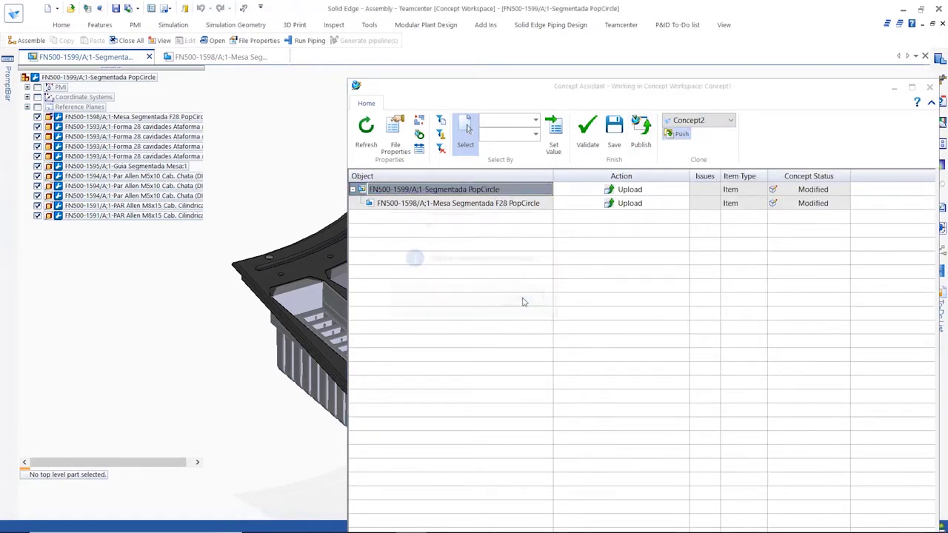
left_click(930, 88)
Step: Place Mold_Plate_Support_Concept01.asm from the parts library on the plate at the ends of the mould pockets
left_click(940, 59)
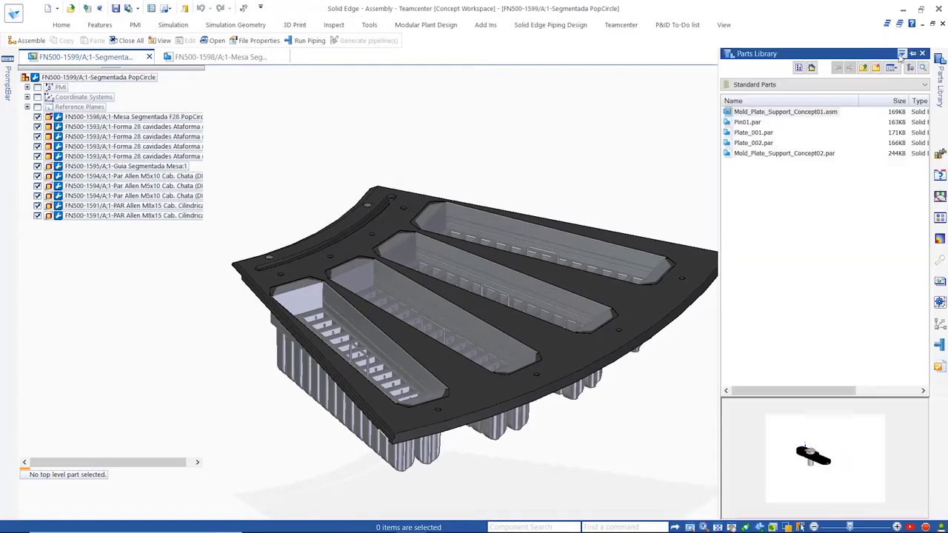
left_click(747, 113)
left_click_drag(281, 219, 281, 220)
scroll(274, 257, "up", 5)
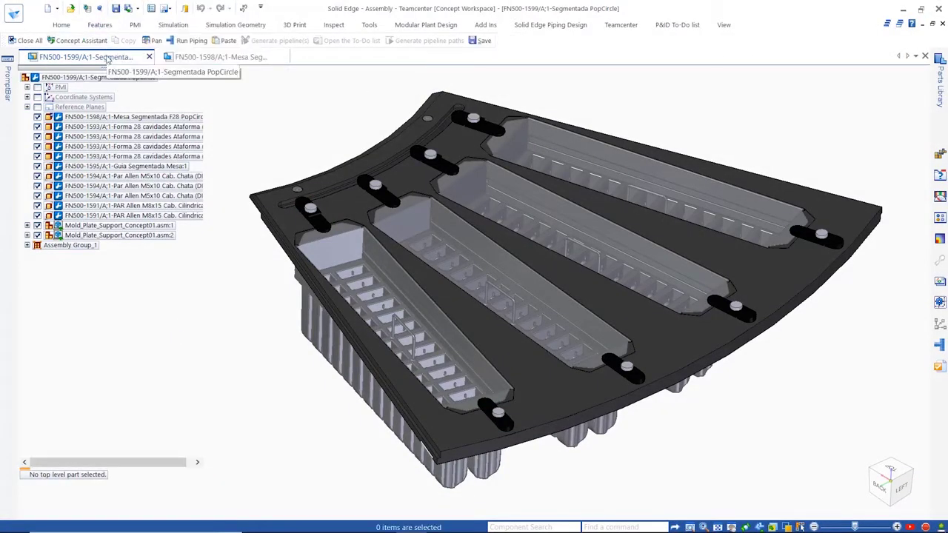
Step: Close all documents, make Concept2 the active workspace and open assembly FN500-1599 from it
right_click(108, 58)
left_click(147, 102)
left_click(148, 116)
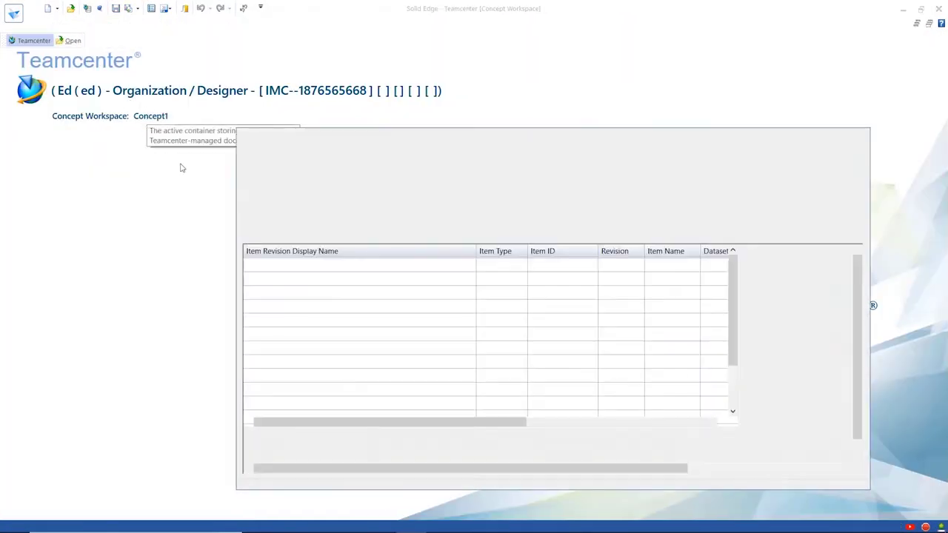
left_click(697, 181)
left_click(790, 223)
left_click(737, 233)
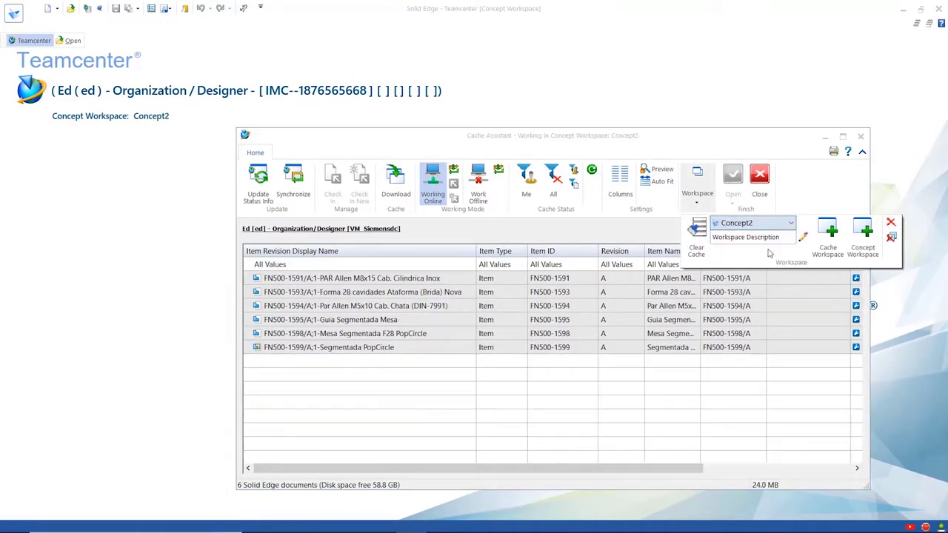
double_click(384, 347)
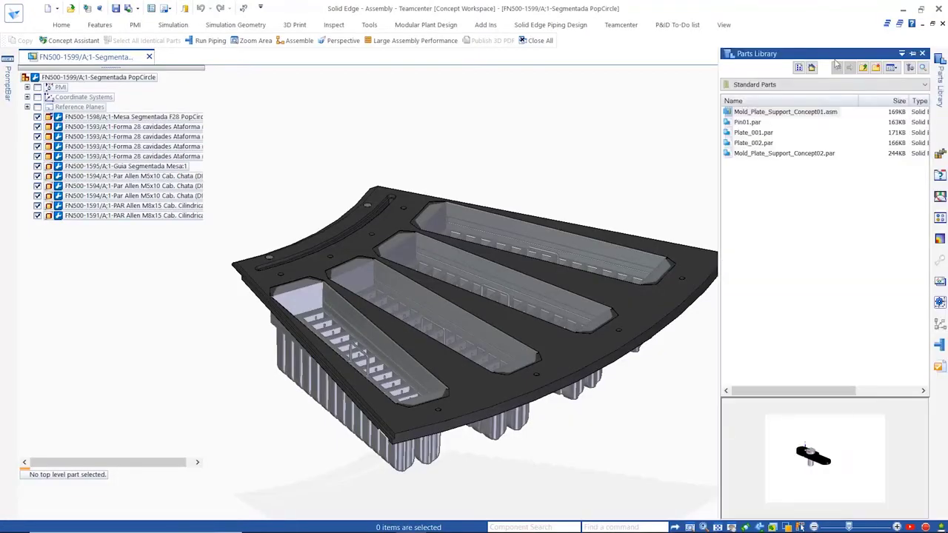
Step: Place Mold_Plate_Support_Concept02.par from the parts library on the plate at the ends of the mould pockets
left_click(767, 154)
left_click_drag(767, 156, 297, 198)
scroll(275, 271, "up", 6)
left_click(305, 282)
left_click(487, 348)
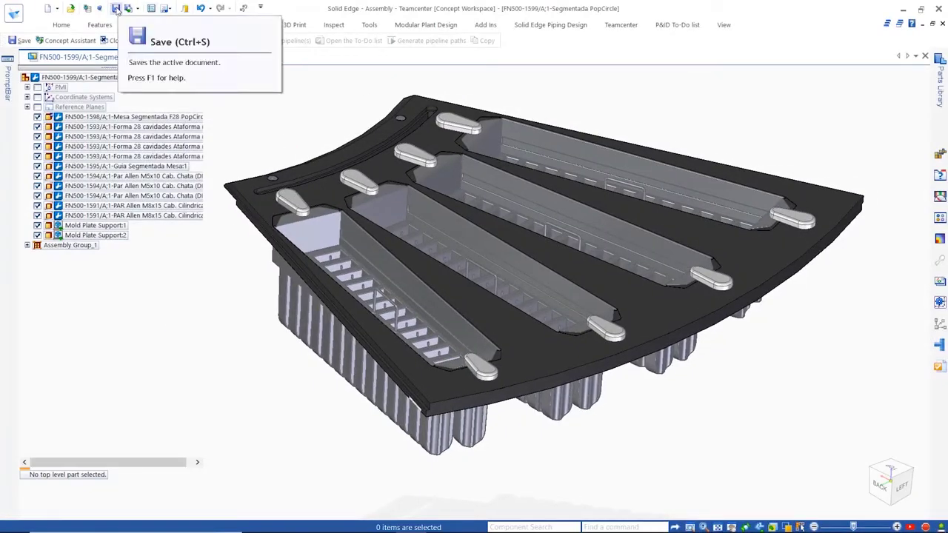
Step: Save the assembly with the second support concept and open the Concept Assistant for the Concept2 workspace
left_click(116, 8)
left_click(621, 25)
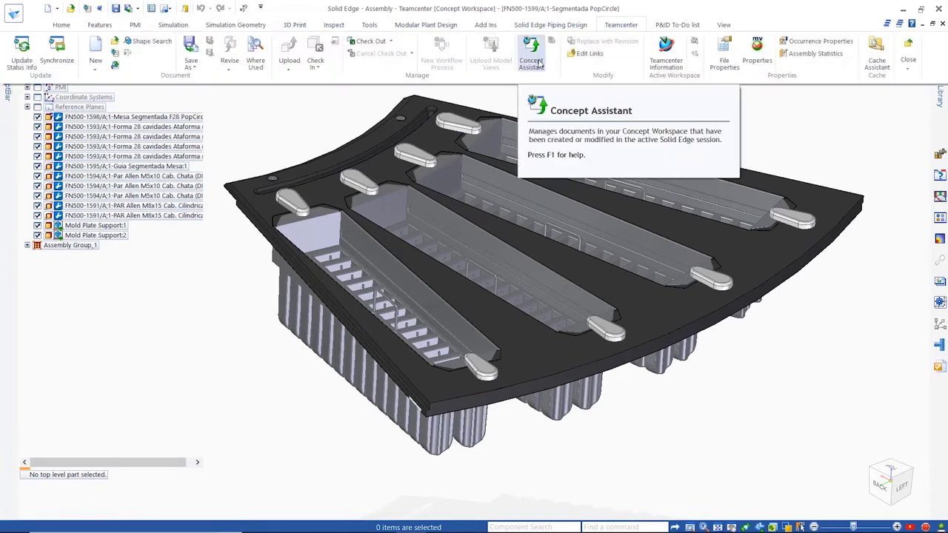
left_click(532, 61)
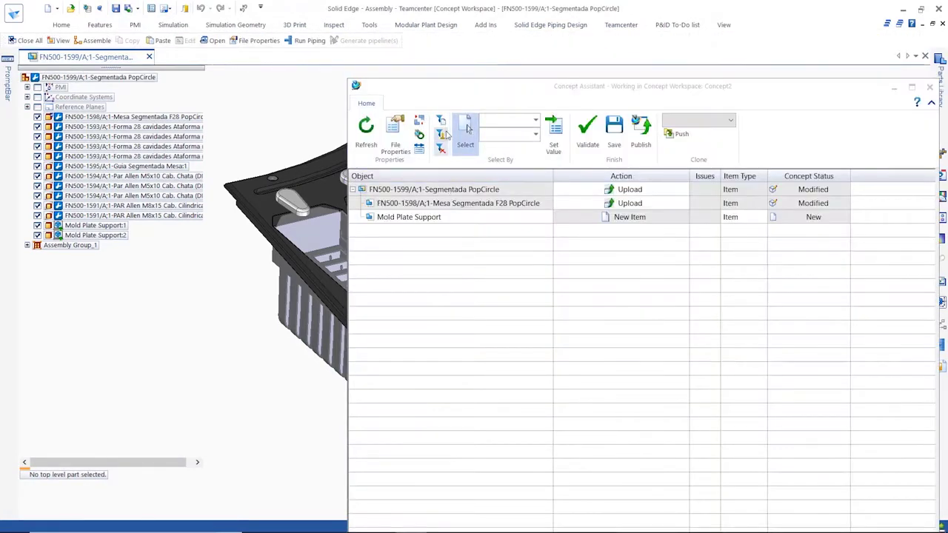
Step: Compare the server and concept versions of FN500-1598 Mesa Segmentada F28 PopCircle and examine the geometry differences along the plate's outer edge
left_click(443, 134)
left_click(439, 141)
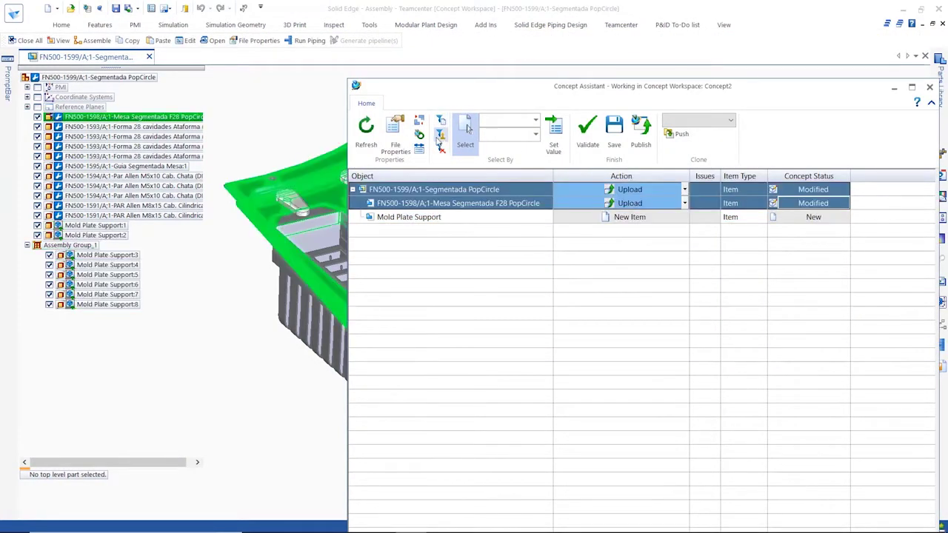
left_click(427, 207)
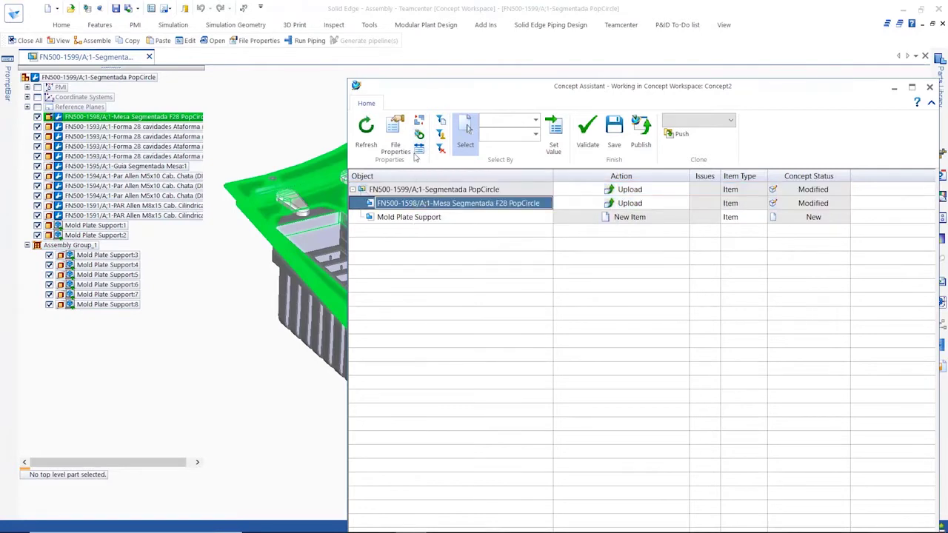
left_click(418, 121)
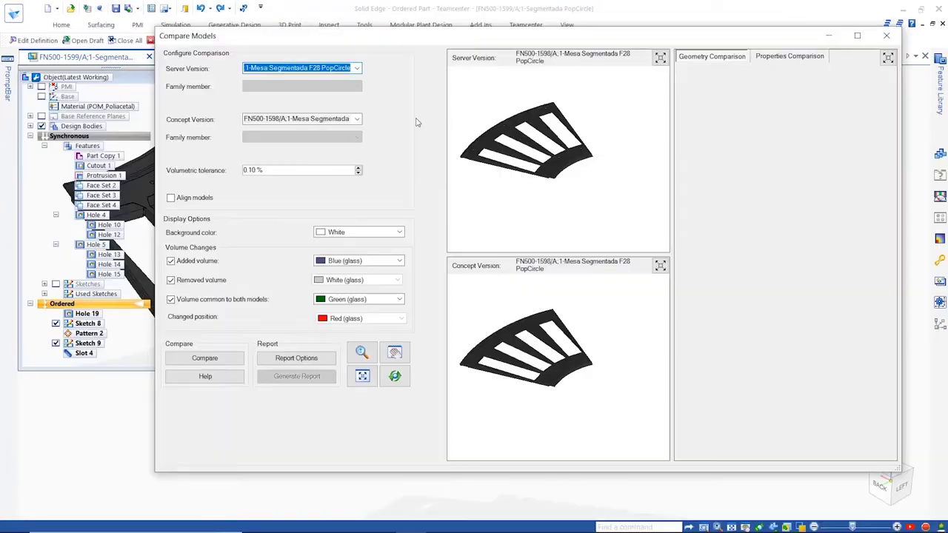
left_click(205, 358)
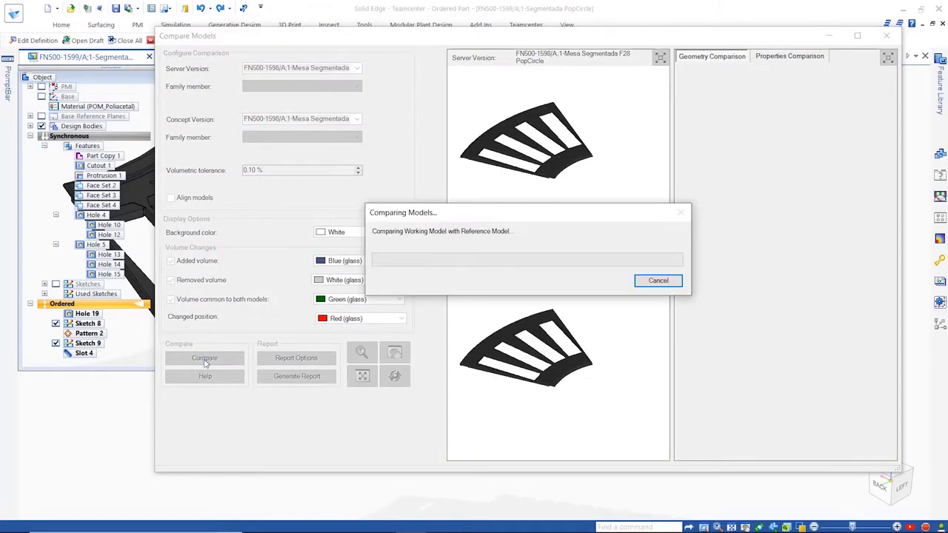
scroll(503, 410, "up", 5)
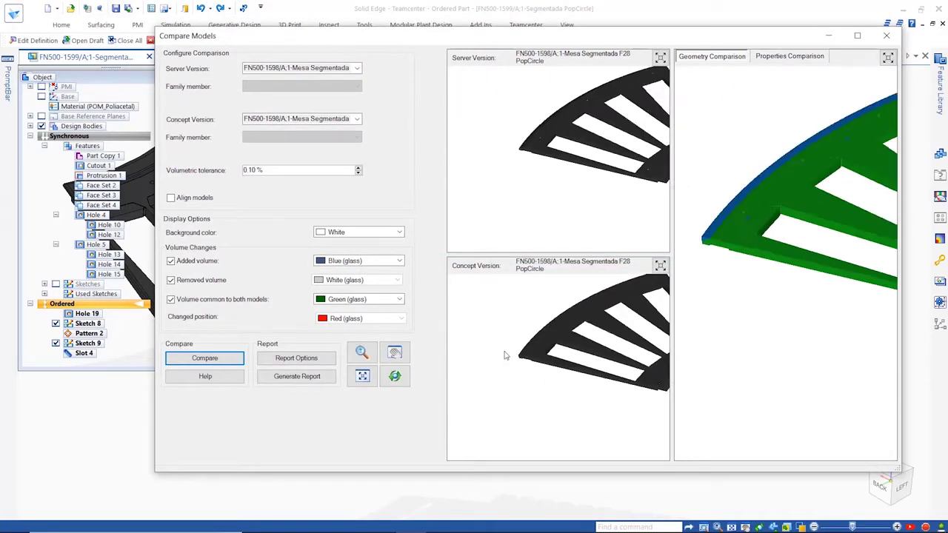
scroll(597, 358, "down", 6)
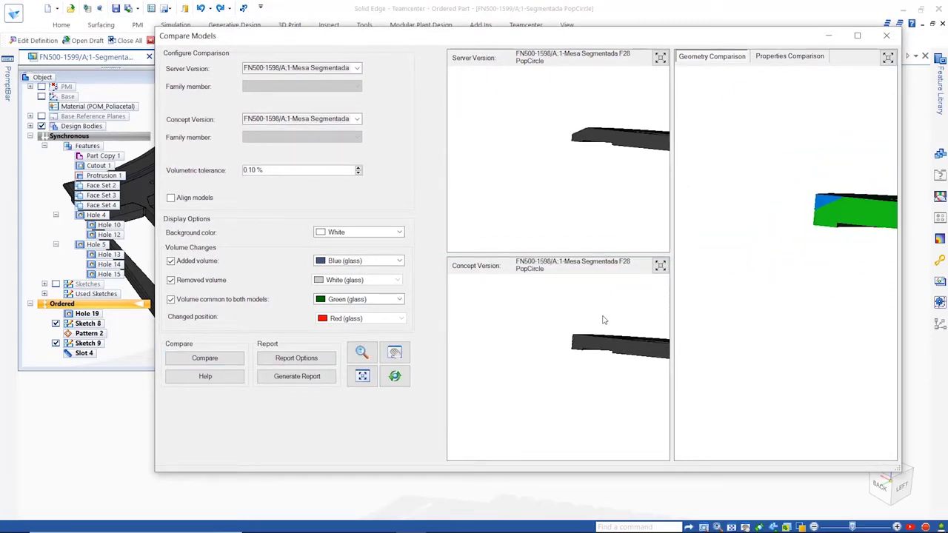
scroll(581, 353, "up", 5)
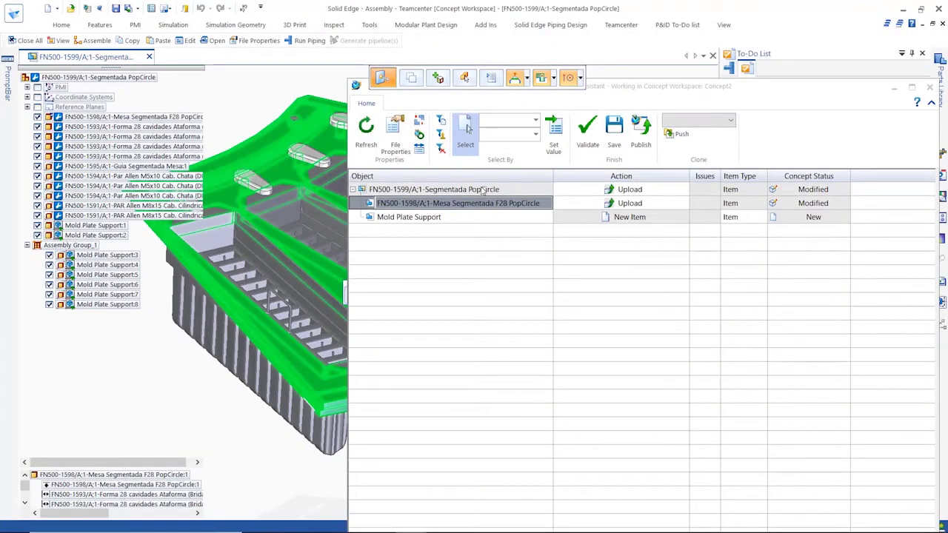
Step: Set the publish action to Revise for assembly FN500-1599 and plate FN500-1598 in the Concept2 workspace
left_click(629, 189)
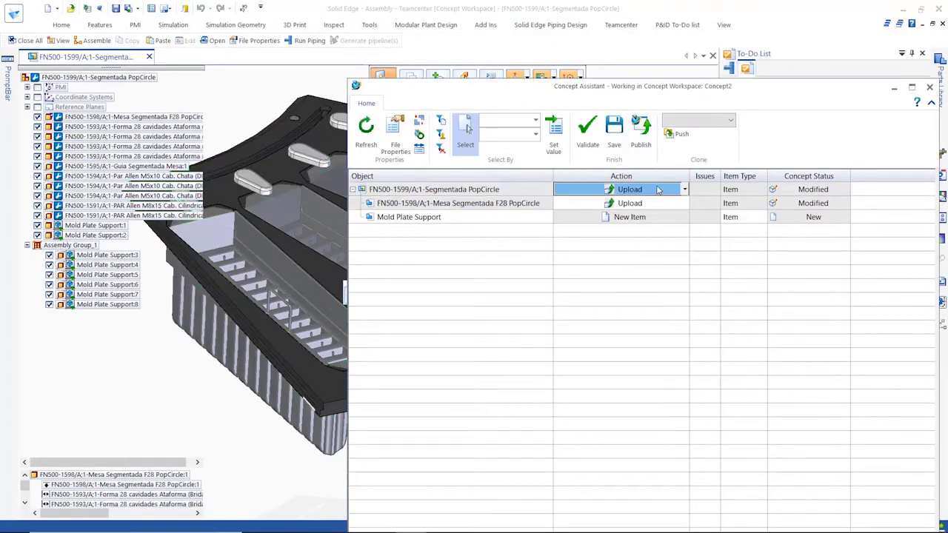
left_click(682, 189)
left_click(577, 212)
left_click(683, 203)
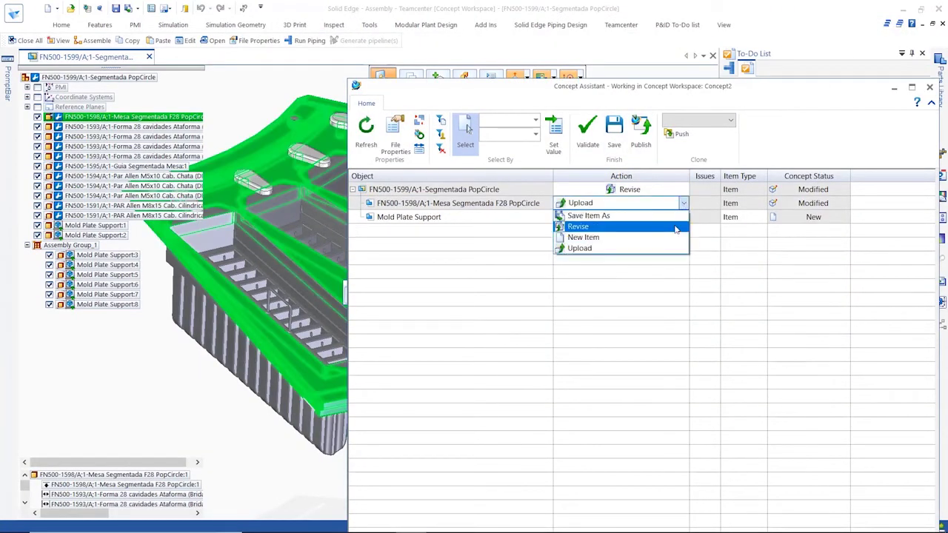
left_click(578, 226)
left_click(477, 190)
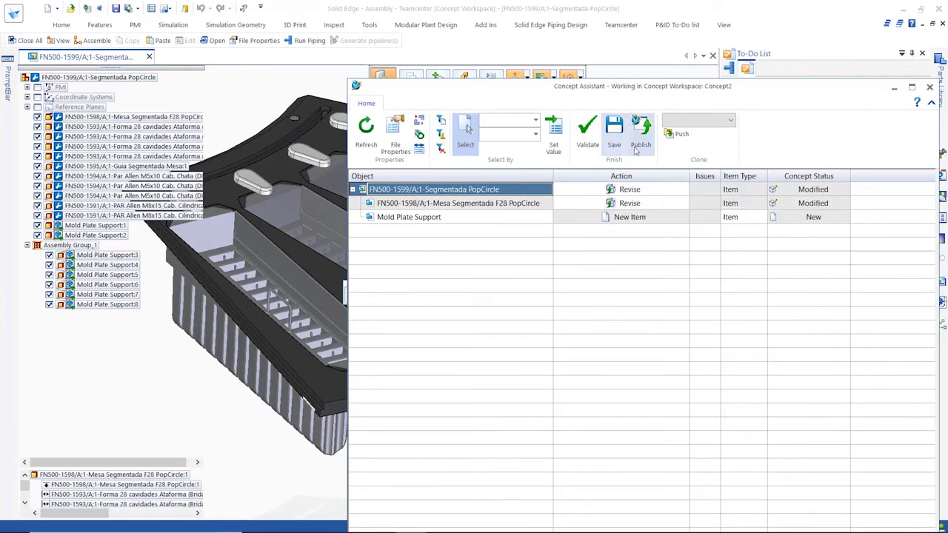
Step: Validate the Concept2 items and publish them to Teamcenter, with the two existing items as revision B and Mold Plate Support as FN500-2021
left_click(641, 137)
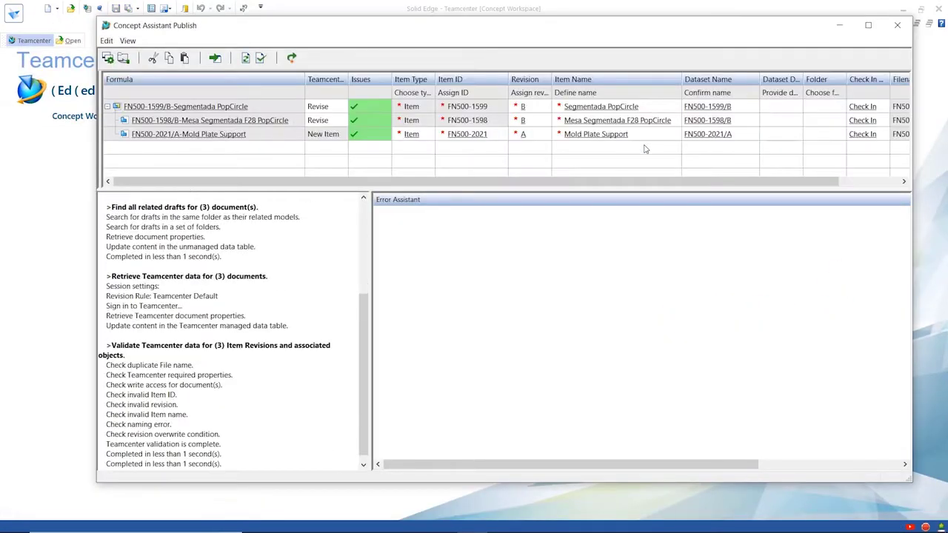
left_click(260, 57)
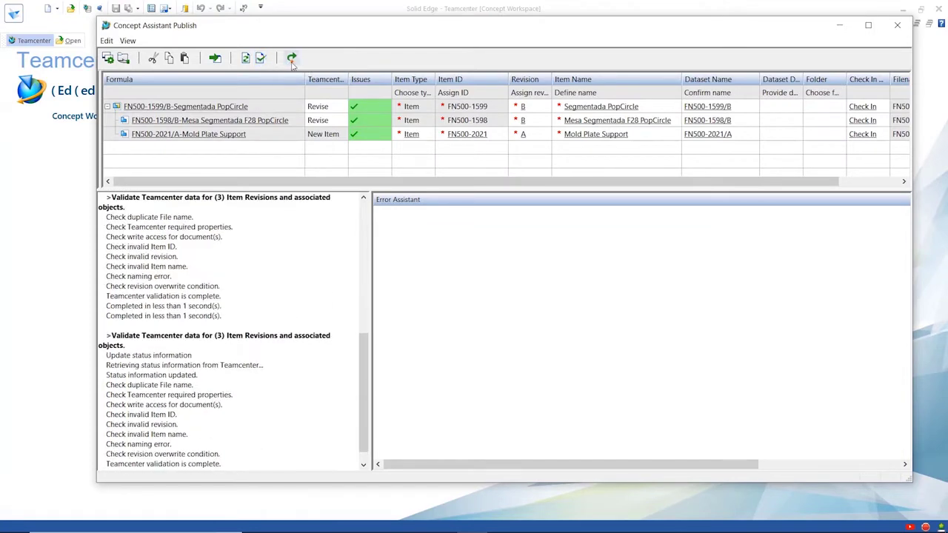
left_click(291, 58)
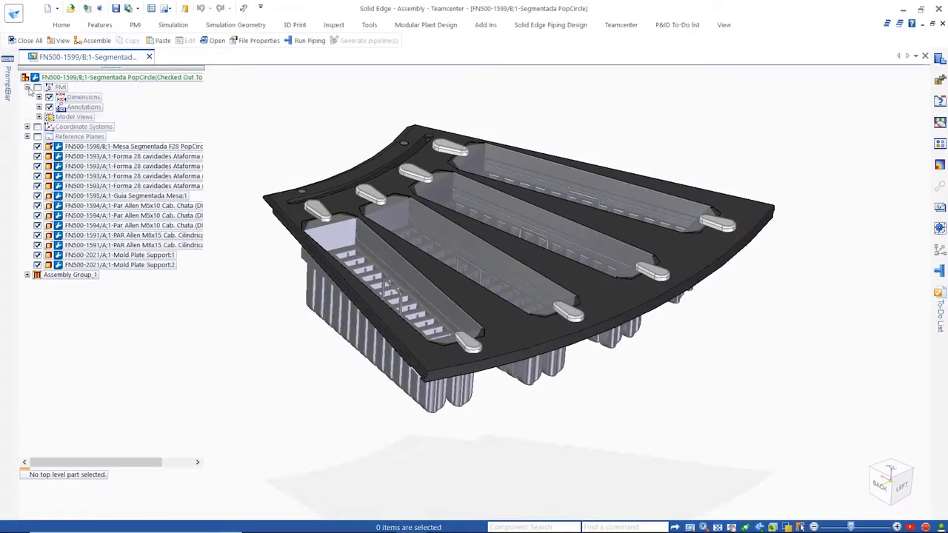
Step: Apply the PMI model views Top_View and Front_View to the published FN500-1599 assembly
left_click(39, 117)
double_click(83, 127)
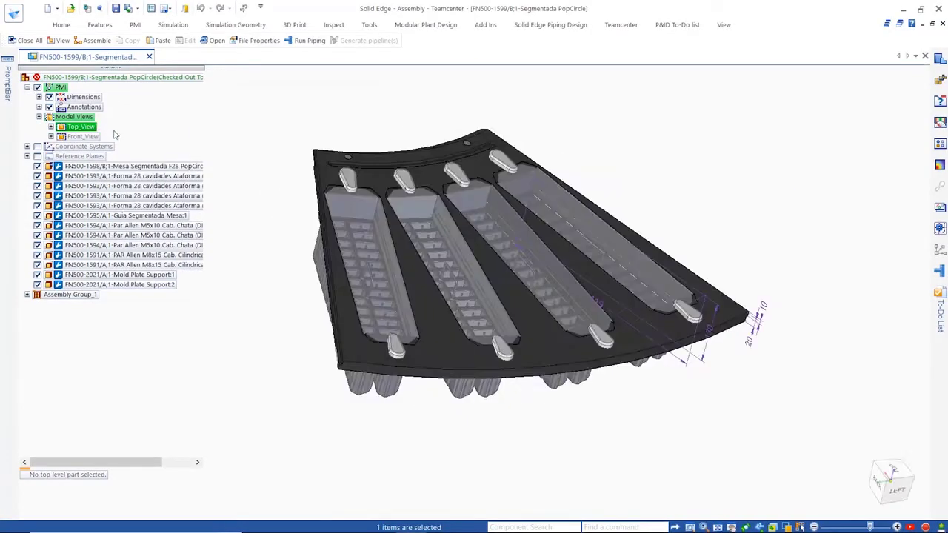
right_click(86, 140)
left_click(115, 147)
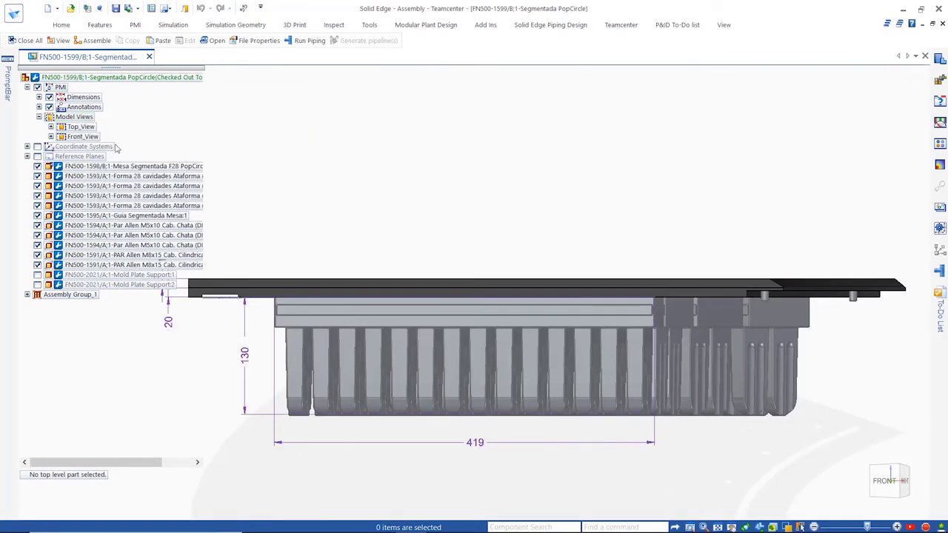
Step: Publish FN500-1599 revision B as a 3D PDF saved to Teamcenter, using the Assembly_Landscape template and both PMI model views
left_click(136, 26)
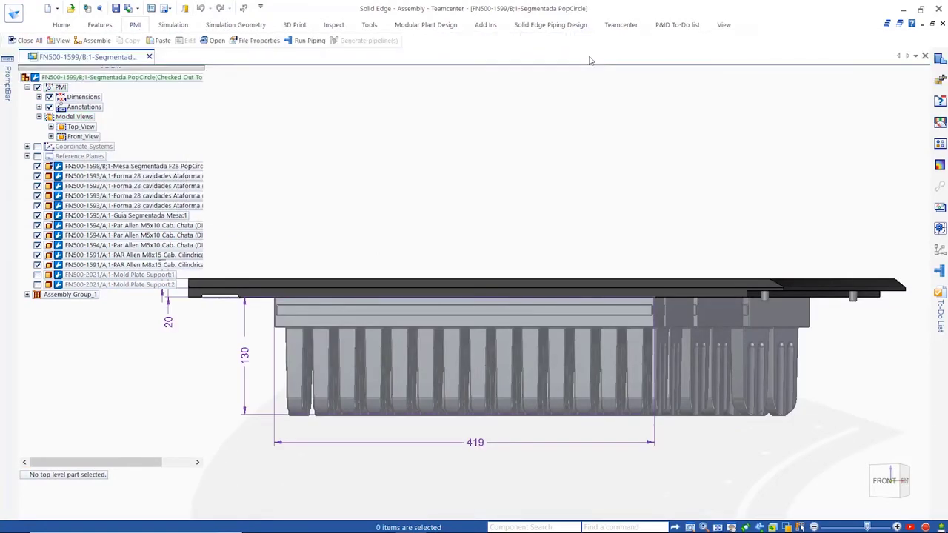
left_click(263, 420)
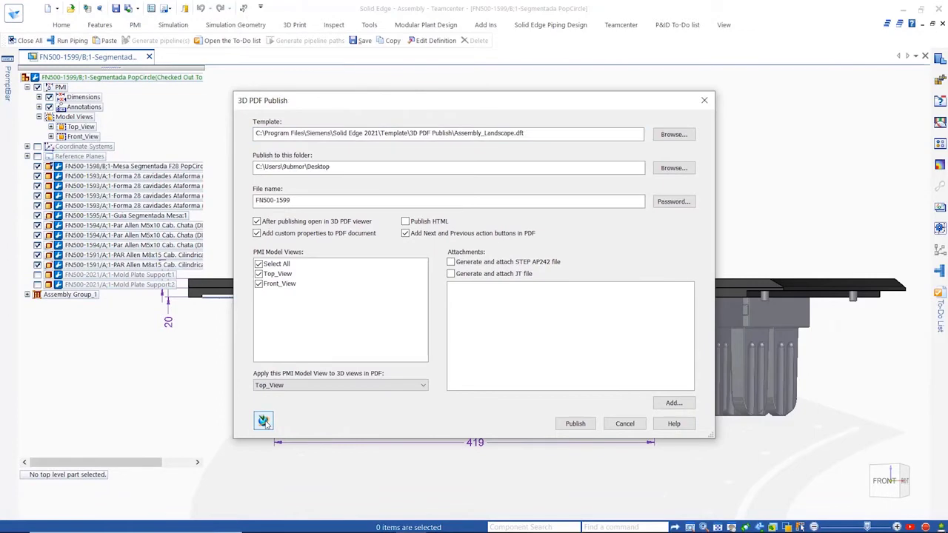
left_click(262, 420)
left_click(672, 135)
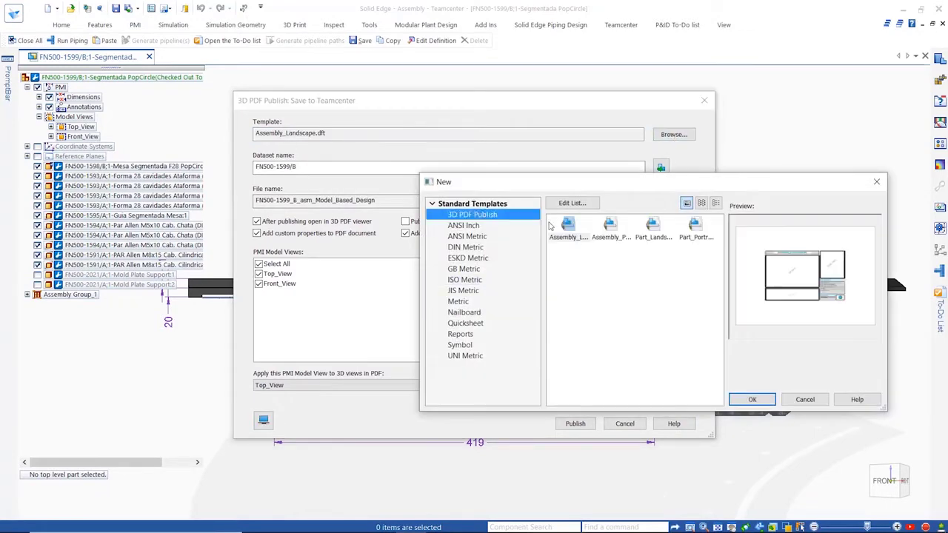
left_click(567, 226)
left_click(744, 397)
left_click(575, 424)
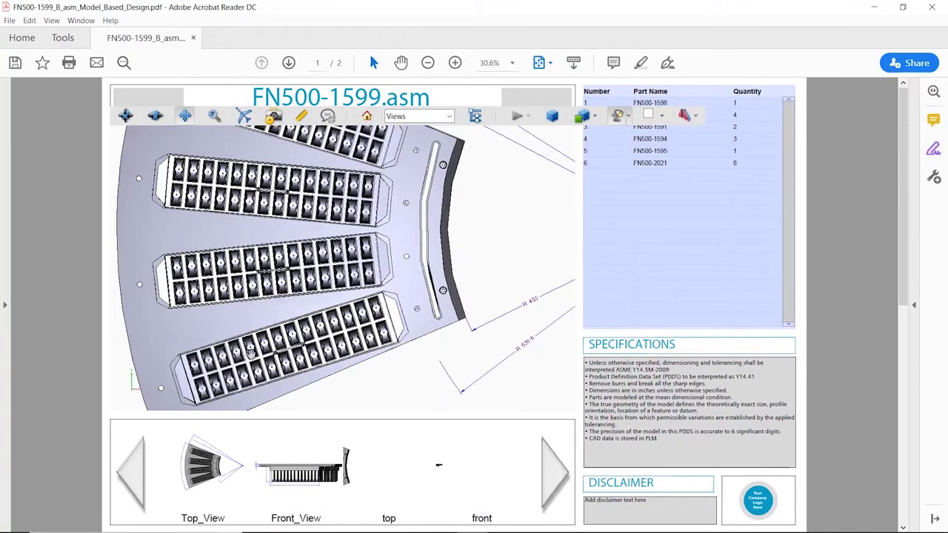
Step: Display Front_View in the 3D PDF and switch to Teamcenter to examine the contents of revision FN500-1599/B
left_click(296, 473)
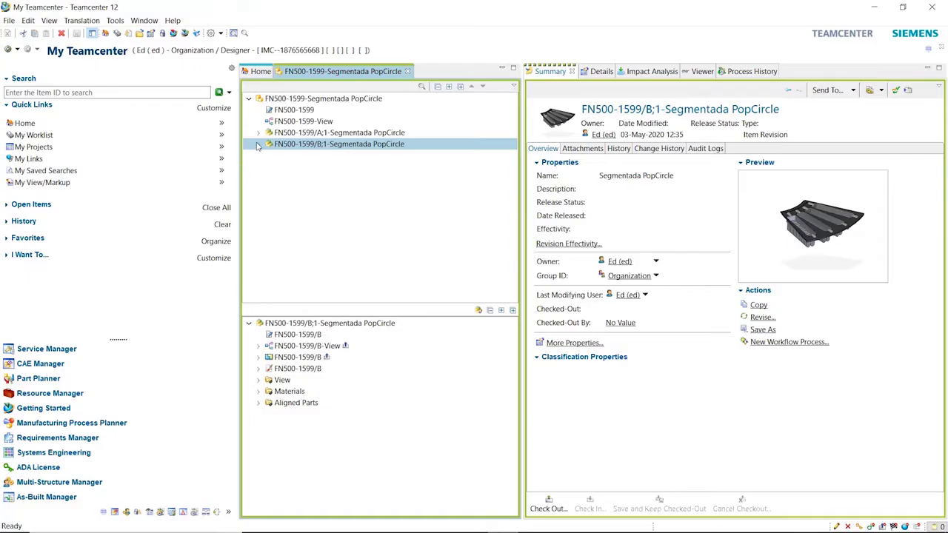
left_click(258, 144)
left_click(348, 190)
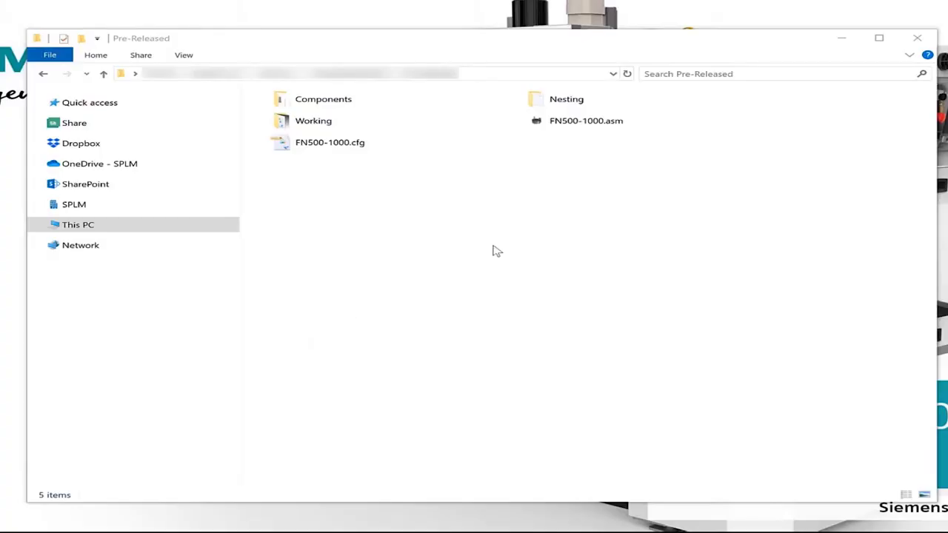
right_click(624, 123)
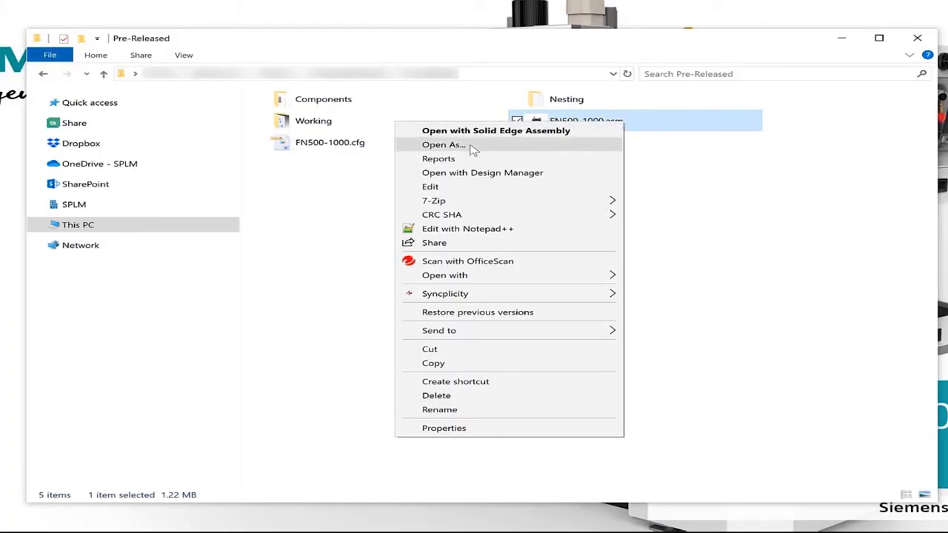
left_click(475, 145)
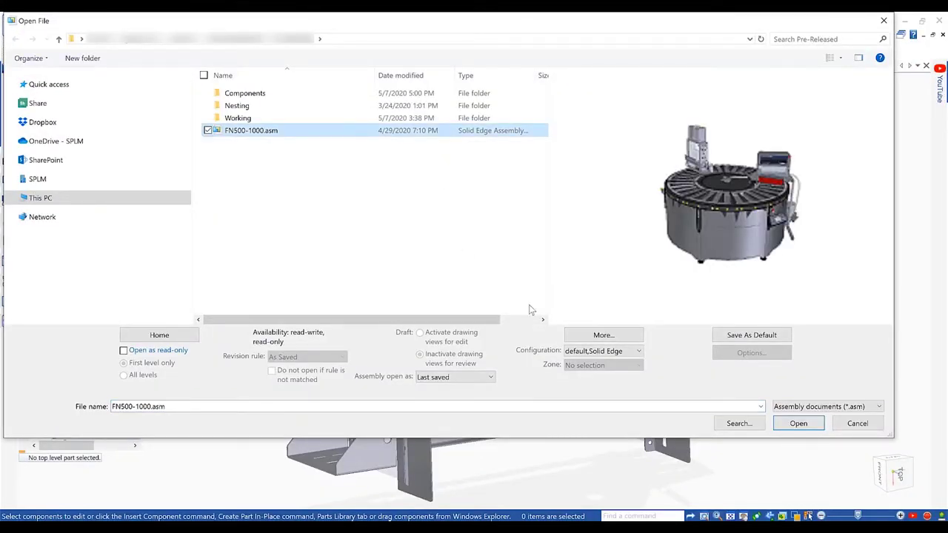
left_click(844, 424)
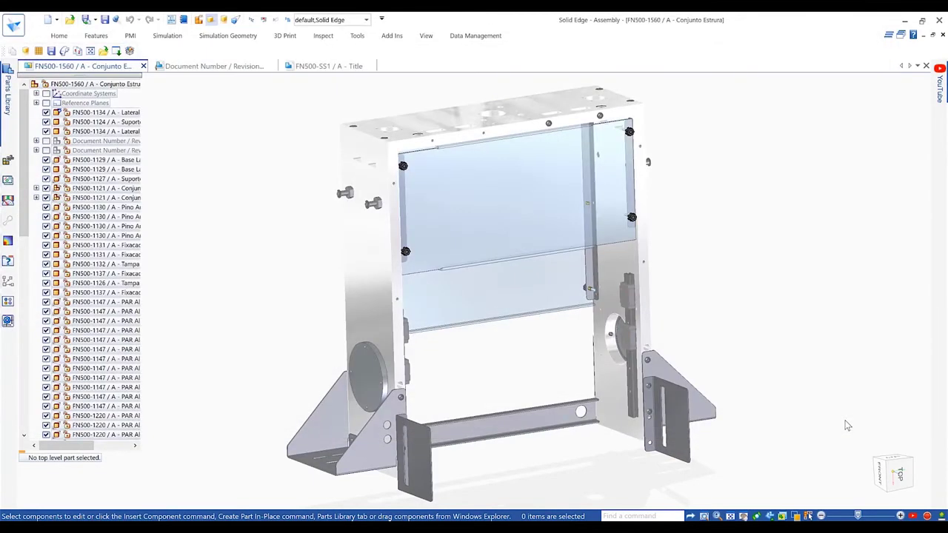
Step: Open the recent assembly FN500-1000 with the 07-Filling Doser configuration and inspect the control boxes on top of the doser
left_click(14, 27)
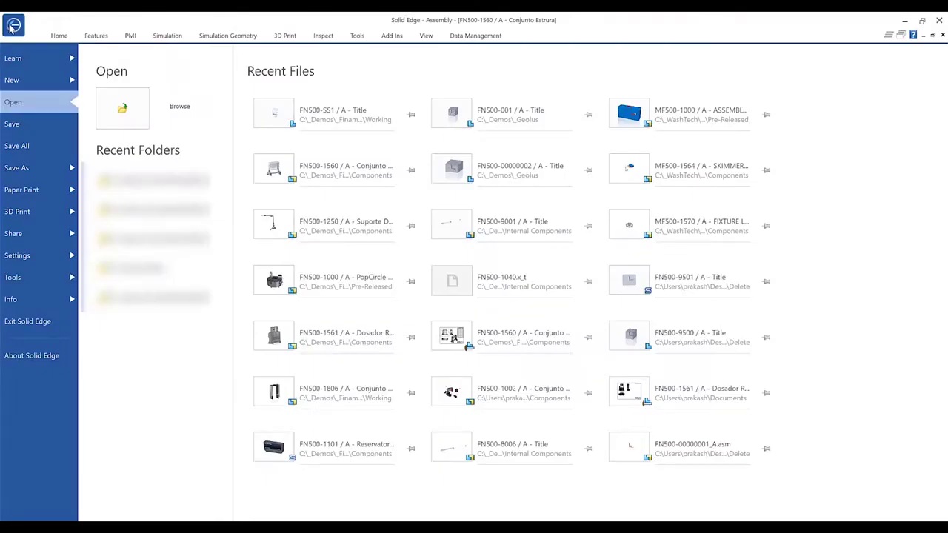
right_click(283, 288)
left_click(303, 314)
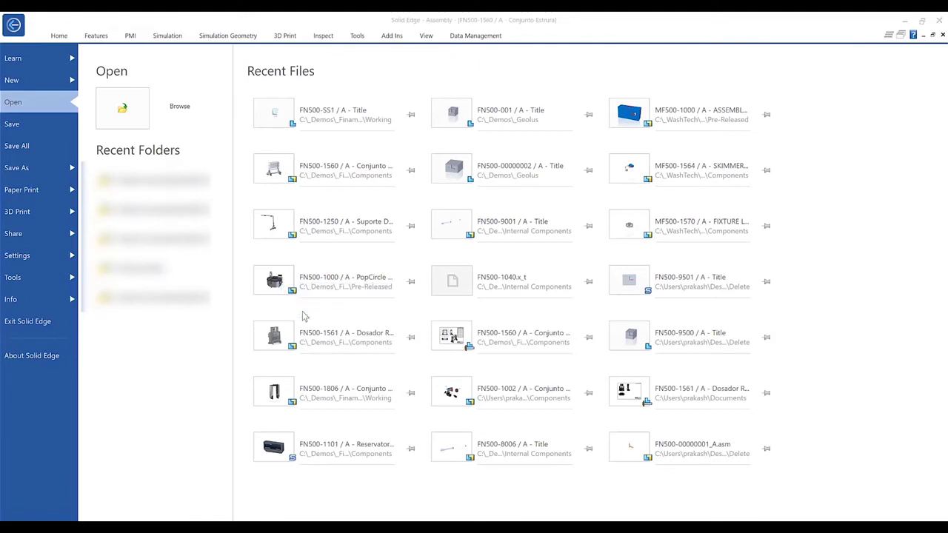
left_click(617, 352)
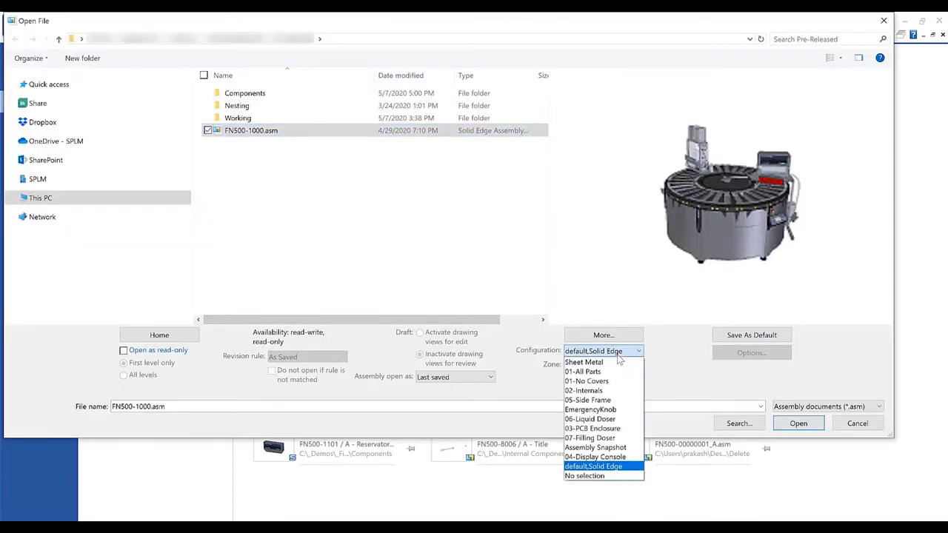
left_click(619, 438)
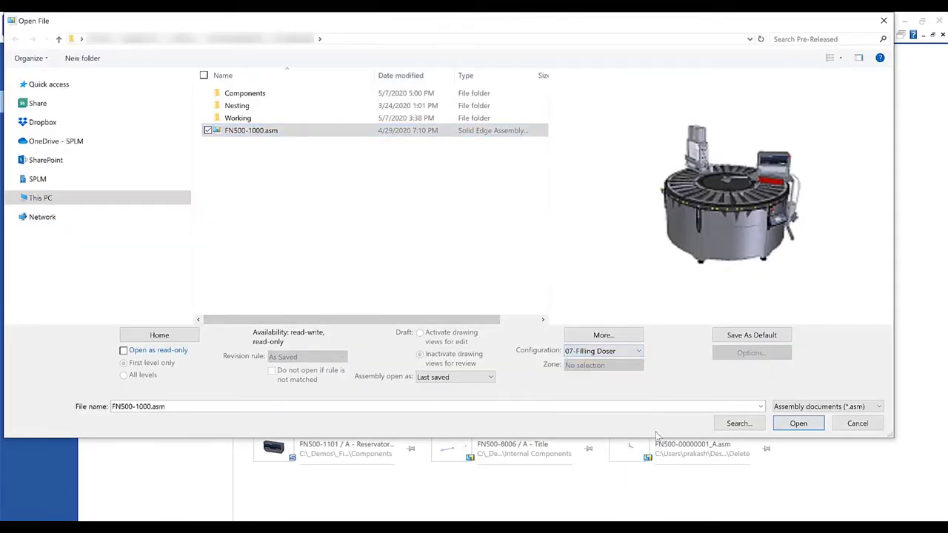
left_click(800, 428)
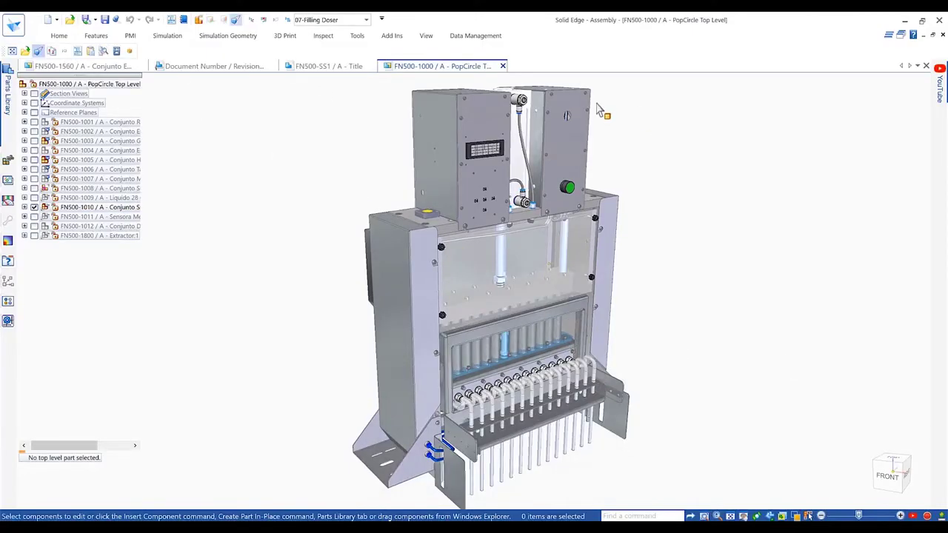
scroll(602, 148, "up", 8)
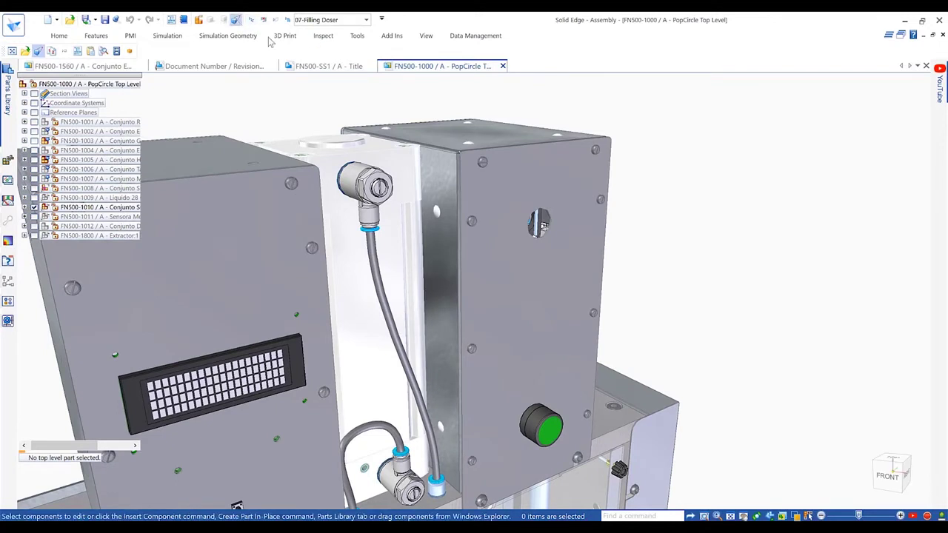
scroll(630, 236, "down", 2)
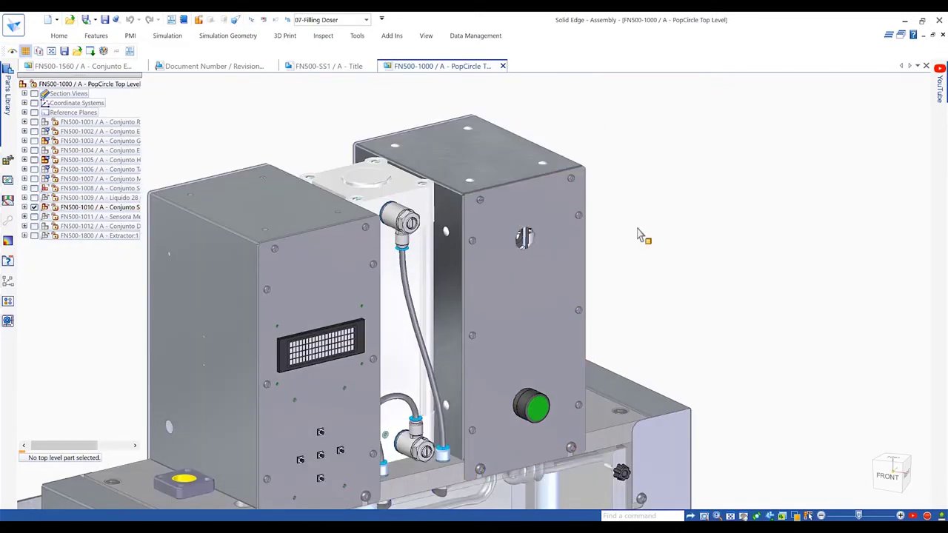
Step: Revolve the closed sketch region in FN500-SS1 fully around its long straight edge into a solid and hide the live section
left_click(329, 66)
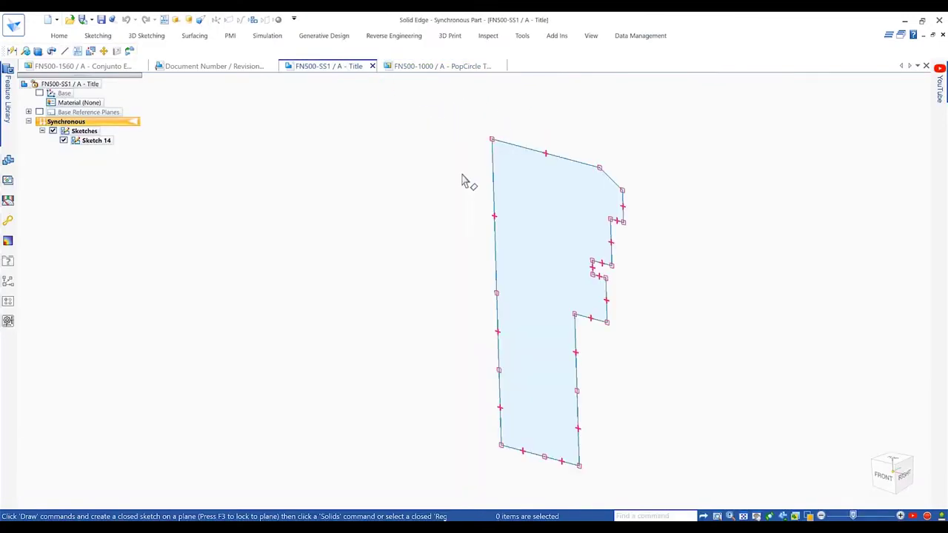
left_click(549, 227)
left_click(494, 265)
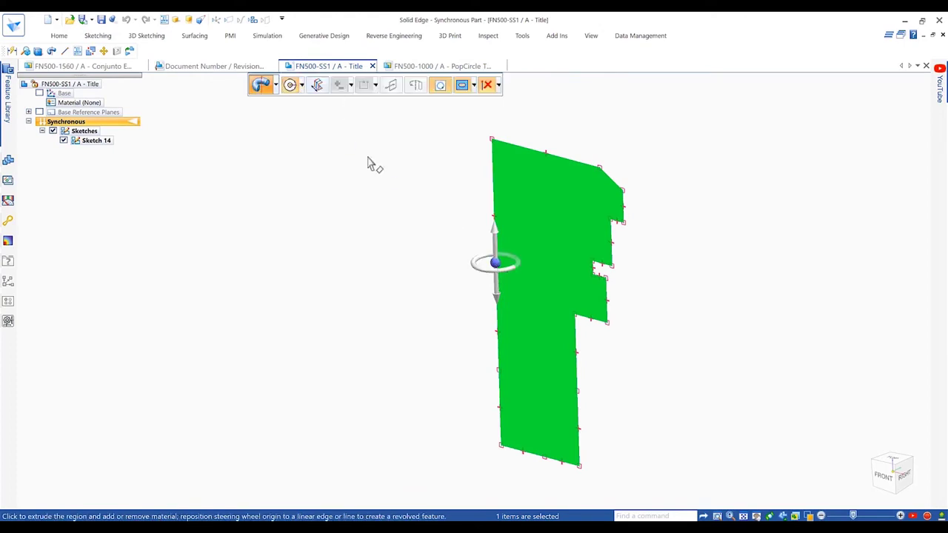
left_click(477, 268)
left_click(53, 169)
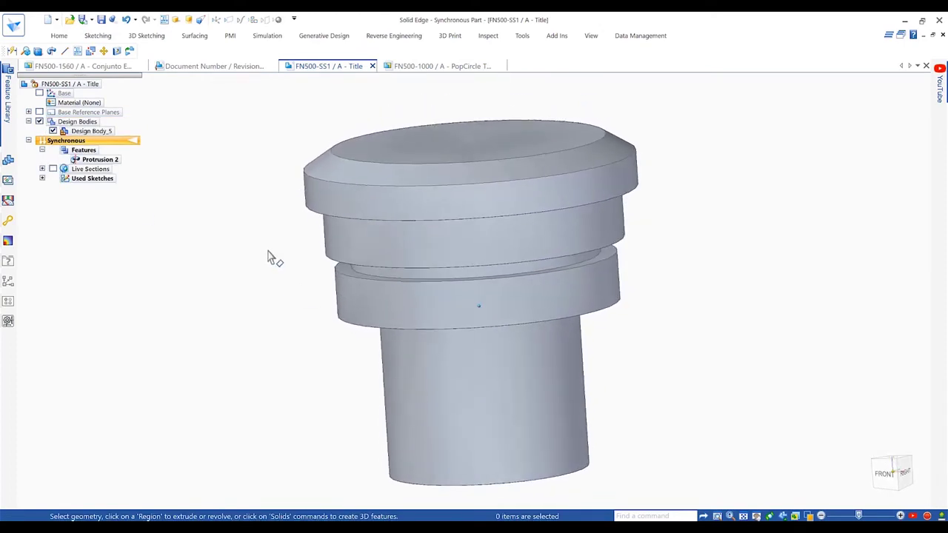
Step: Run a shape search on the FN500-SS1 part with Part Size 50% - 200% and the Part Shape filter moved toward its thicker end
left_click(629, 43)
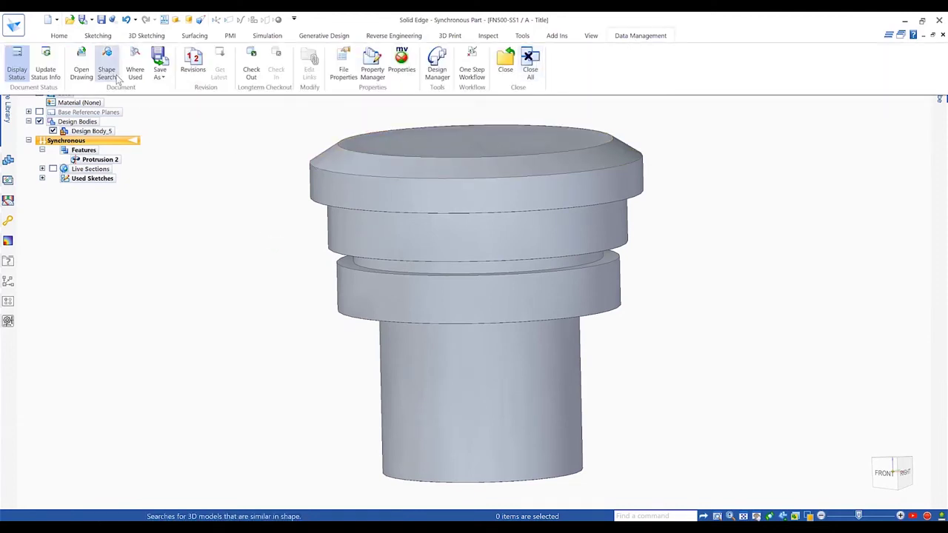
left_click(116, 78)
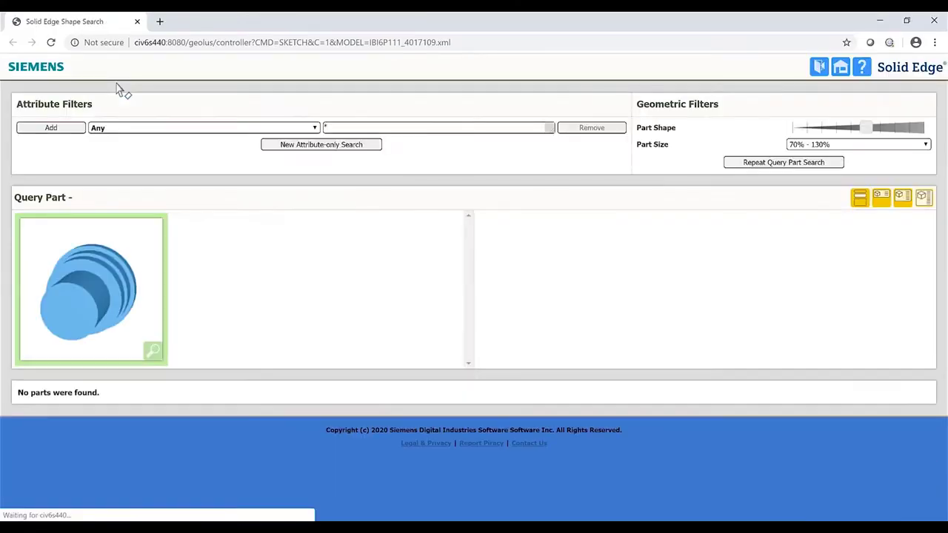
left_click(838, 147)
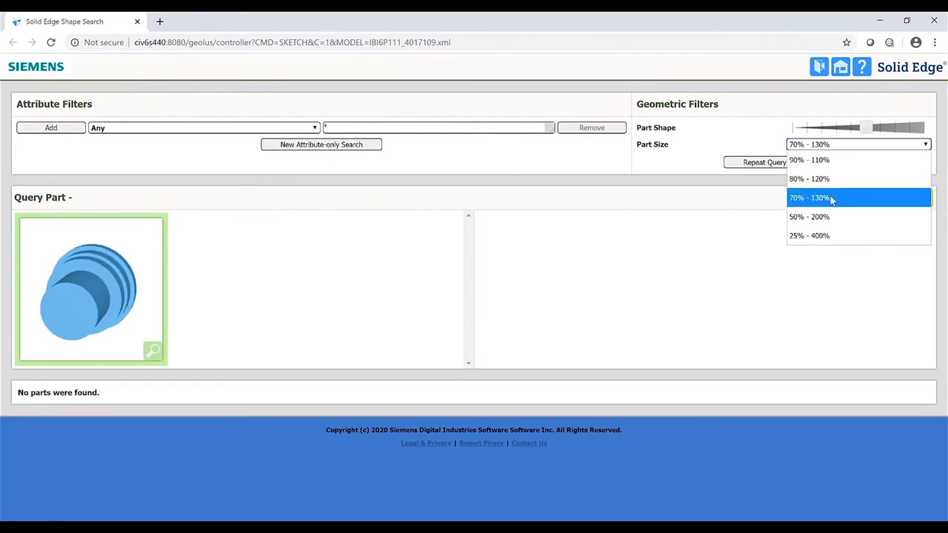
left_click(829, 215)
left_click_drag(867, 129, 899, 129)
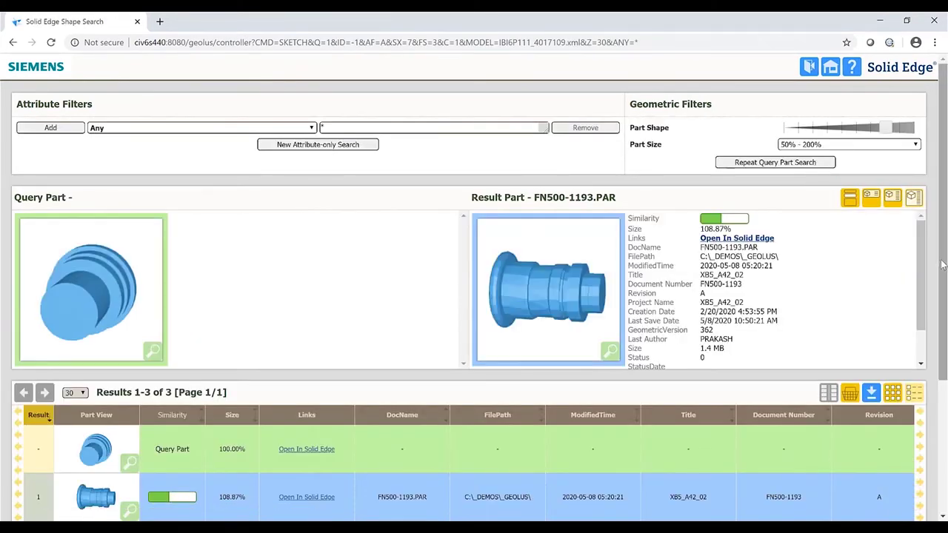
Step: Select the EMERGENCY STOP PUSH BUTTON result FN500-9005_A.PAR, review its details and preview, and open it in Solid Edge
left_click_drag(943, 266, 946, 310)
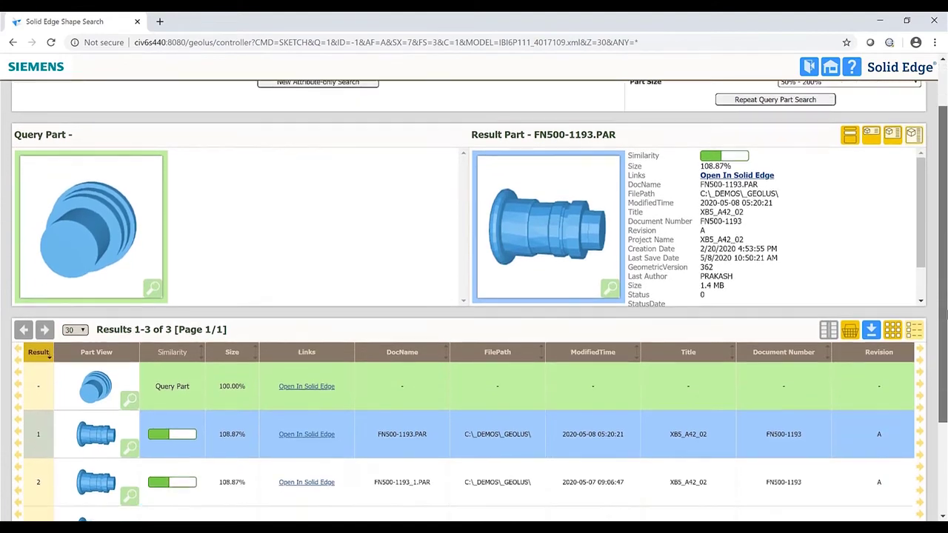
scroll(474, 296, "down", 2)
left_click(664, 447)
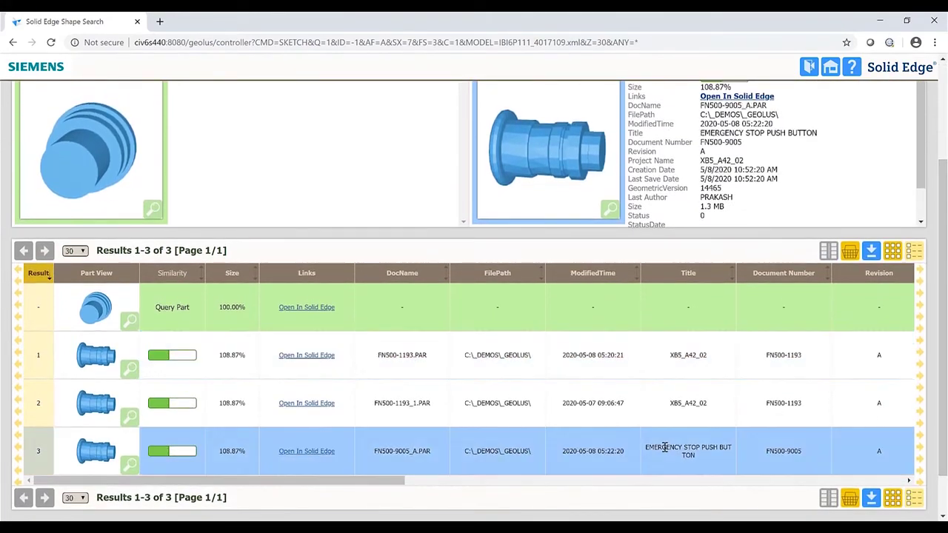
scroll(801, 239, "up", 2)
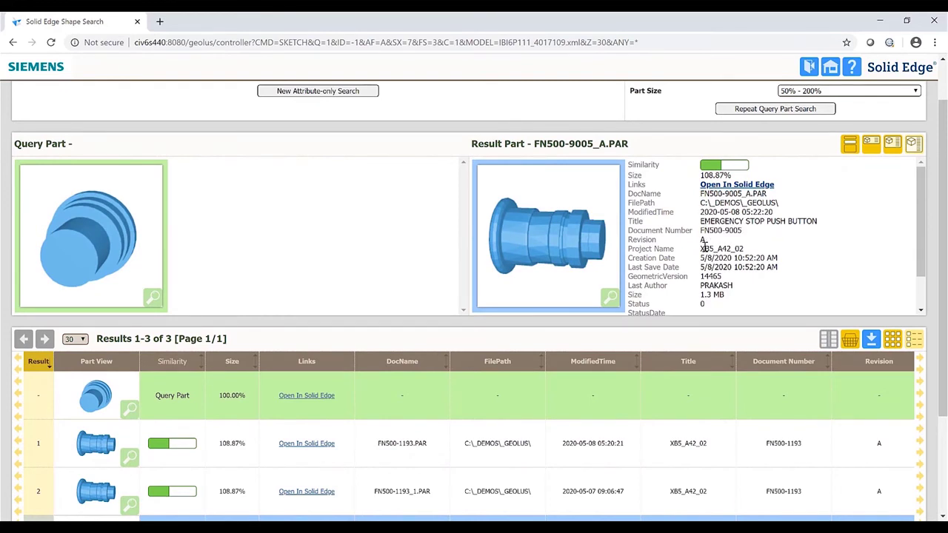
left_click_drag(922, 261, 911, 241)
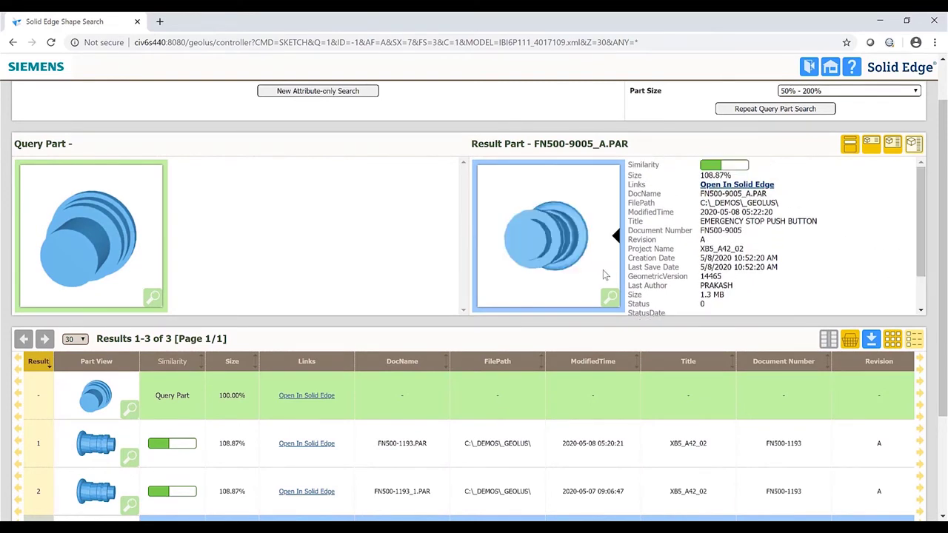
left_click(738, 185)
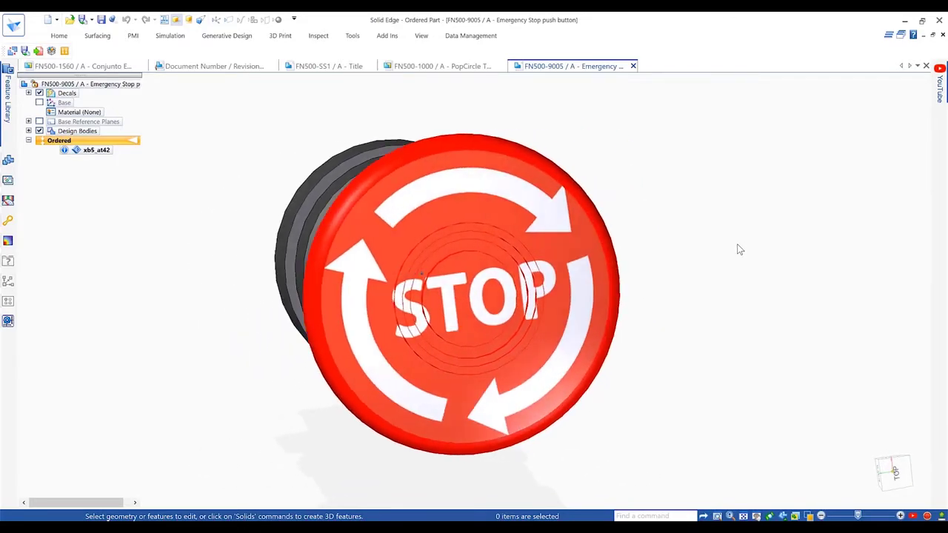